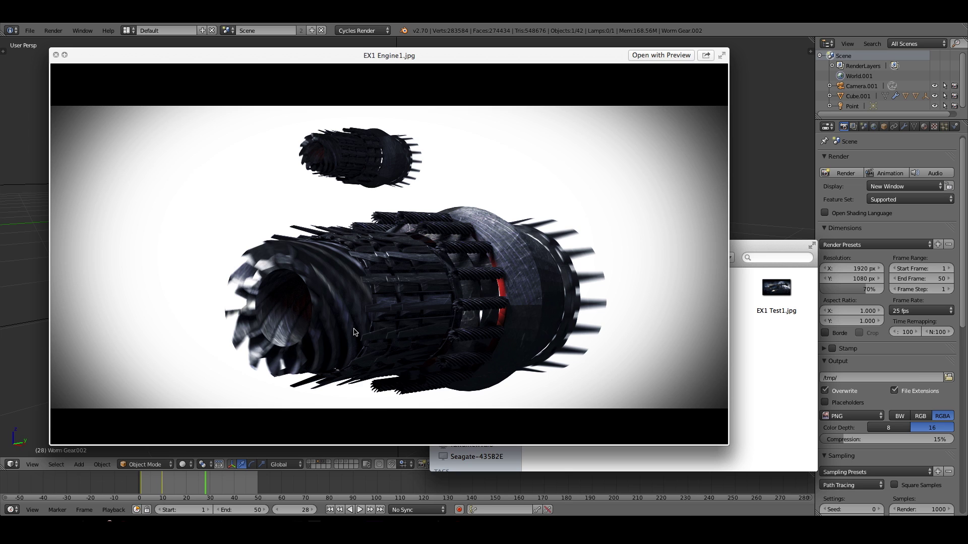
# - View the EX1 Test2.jpg and EX1 Engine1.jpg concept renders, close the preview and return to Blender
pyautogui.press('Right')
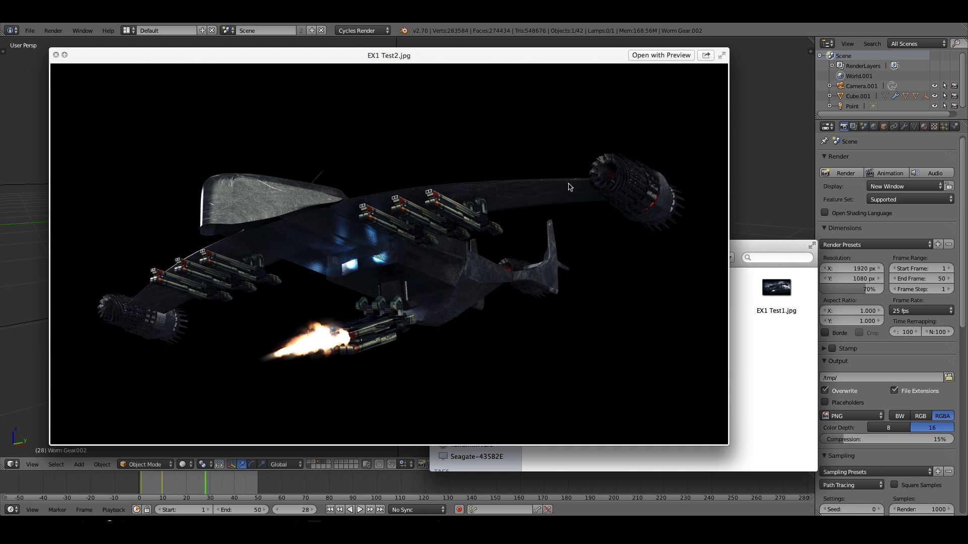
pyautogui.press('Left')
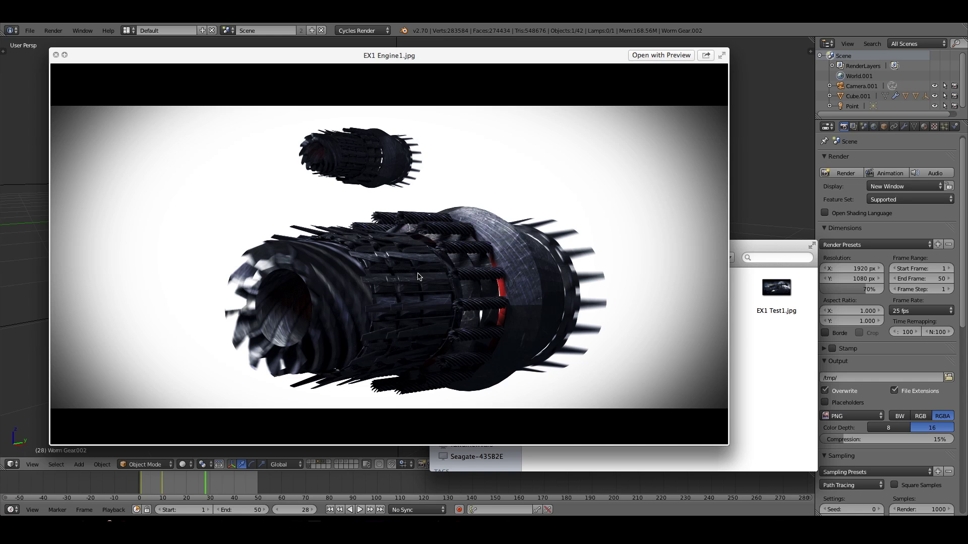
pyautogui.press('space')
pyautogui.click(354, 258)
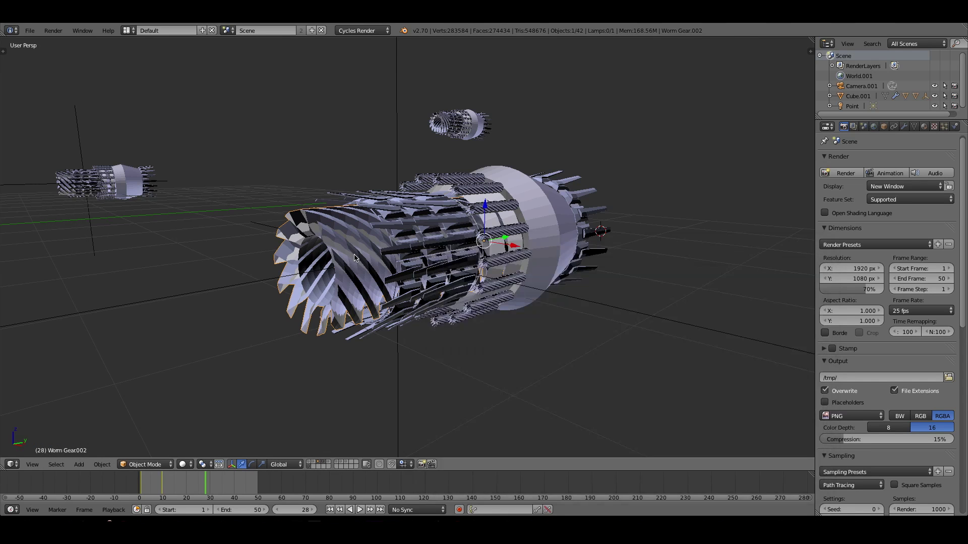
# - Examine the large engine model from several angles and select the ring of twisted worm gears around its middle
pyautogui.moveTo(476, 278)
pyautogui.mouseDown(button='middle')
pyautogui.moveTo(353, 275)
pyautogui.moveTo(482, 275)
pyautogui.mouseUp(button='middle')
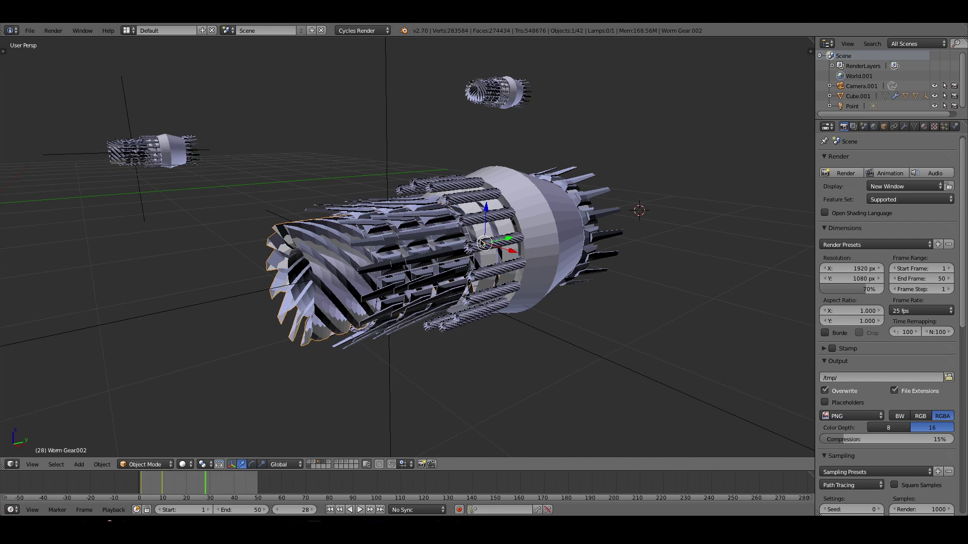
pyautogui.scroll(3, 473, 262)
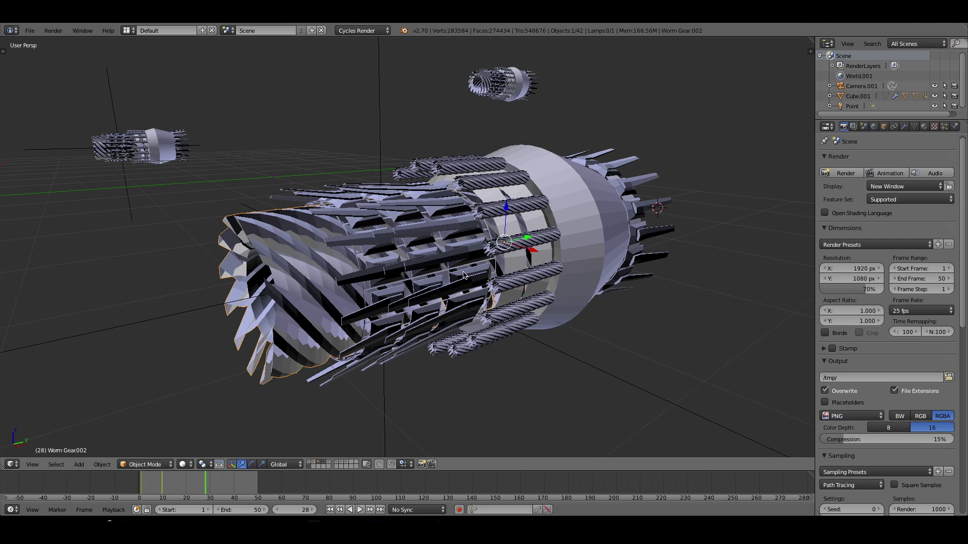
pyautogui.moveTo(479, 274); pyautogui.dragTo(511, 249, button='middle')
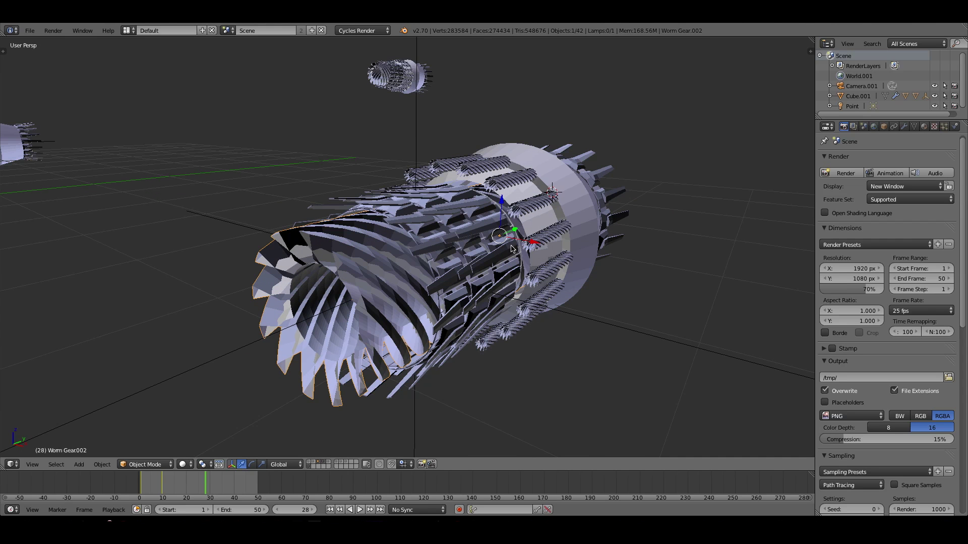
pyautogui.rightClick(535, 213)
pyautogui.moveTo(569, 226); pyautogui.dragTo(540, 232, button='middle')
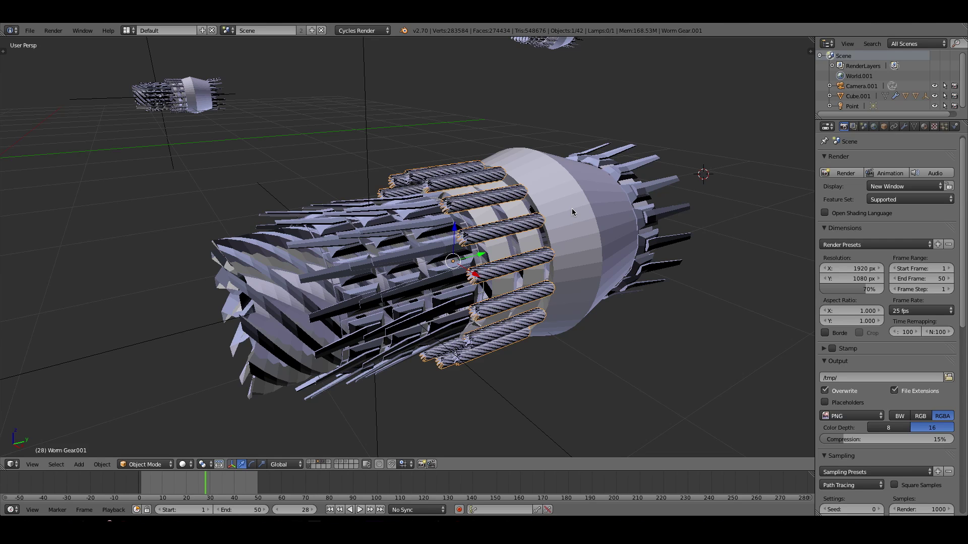
pyautogui.moveTo(552, 284)
pyautogui.mouseDown(button='middle')
pyautogui.moveTo(563, 273)
pyautogui.moveTo(552, 273)
pyautogui.mouseUp(button='middle')
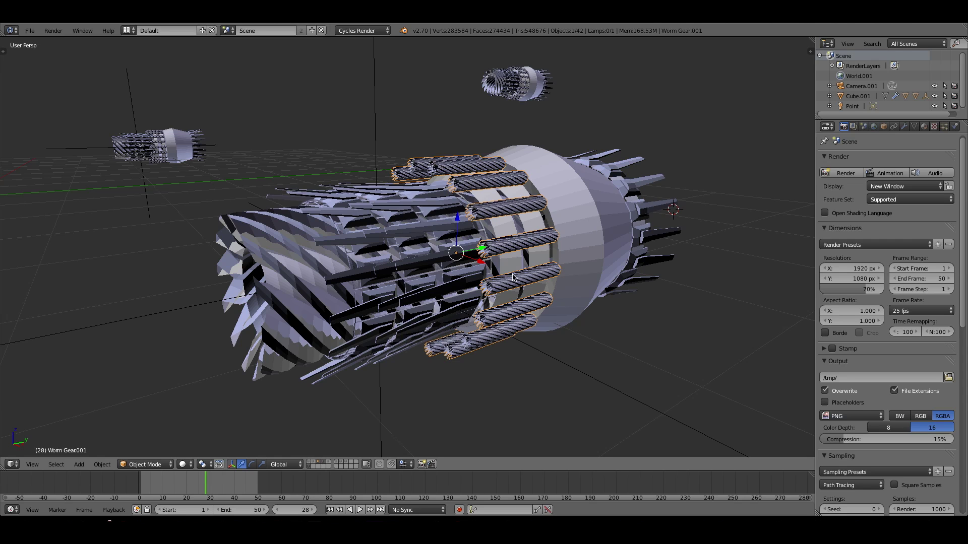
# - Select the engine's spiral front section, inspect it from the front, and select the surrounding ring of twisted worm gears
pyautogui.rightClick(290, 302)
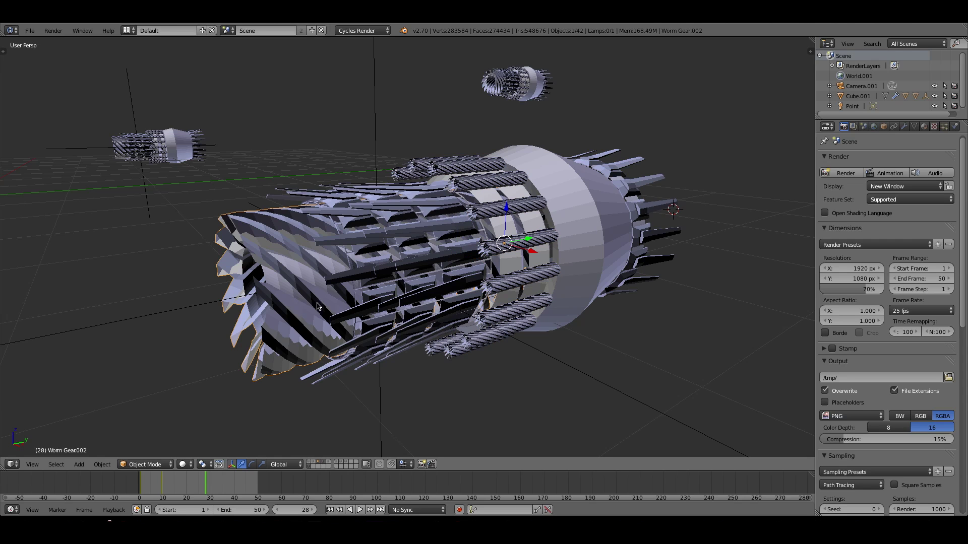
pyautogui.press('z')
pyautogui.moveTo(353, 278); pyautogui.dragTo(352, 320, button='middle')
pyautogui.press('z')
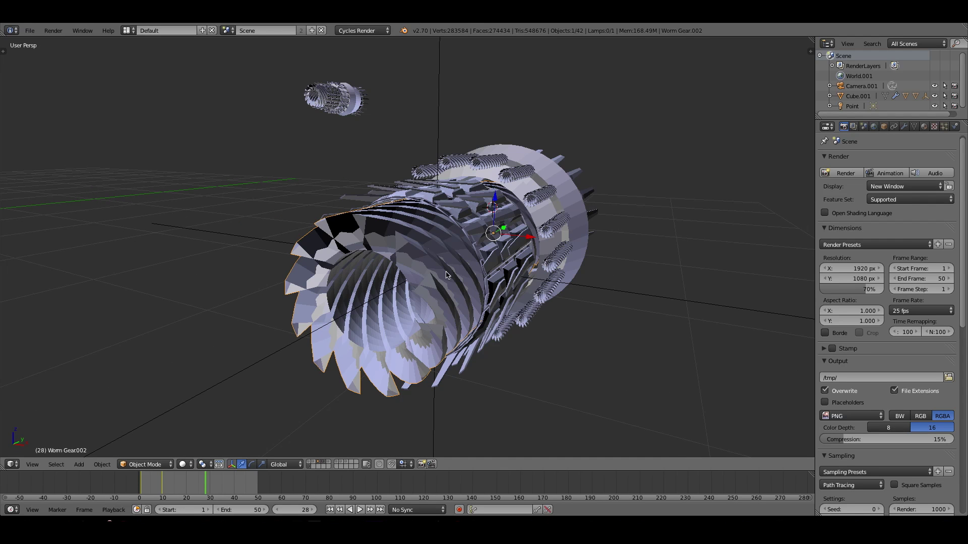
pyautogui.rightClick(450, 254)
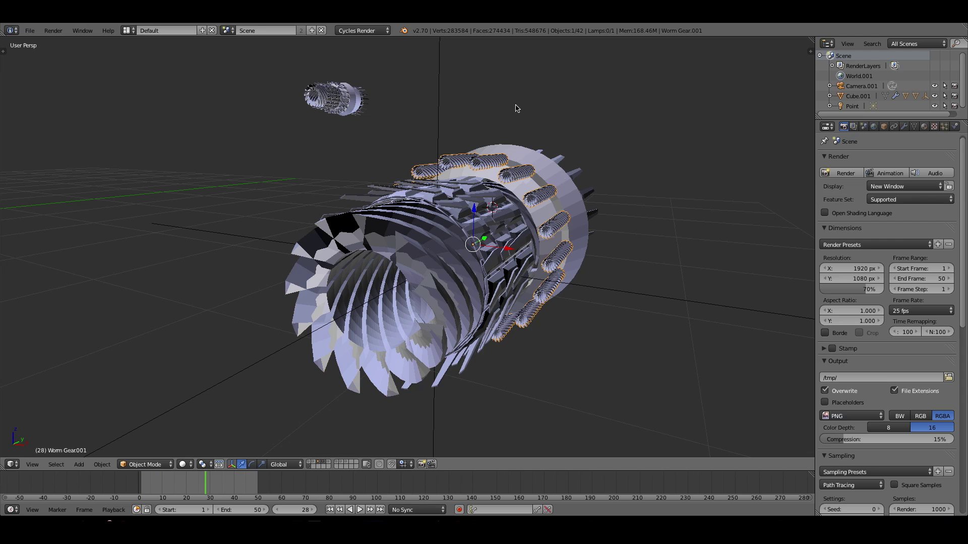
# - Select in turn the engine's wide outer casing, the inner torus behind the worm gears and the rear ring of fins
pyautogui.moveTo(637, 247); pyautogui.dragTo(564, 270, button='middle')
pyautogui.rightClick(597, 227)
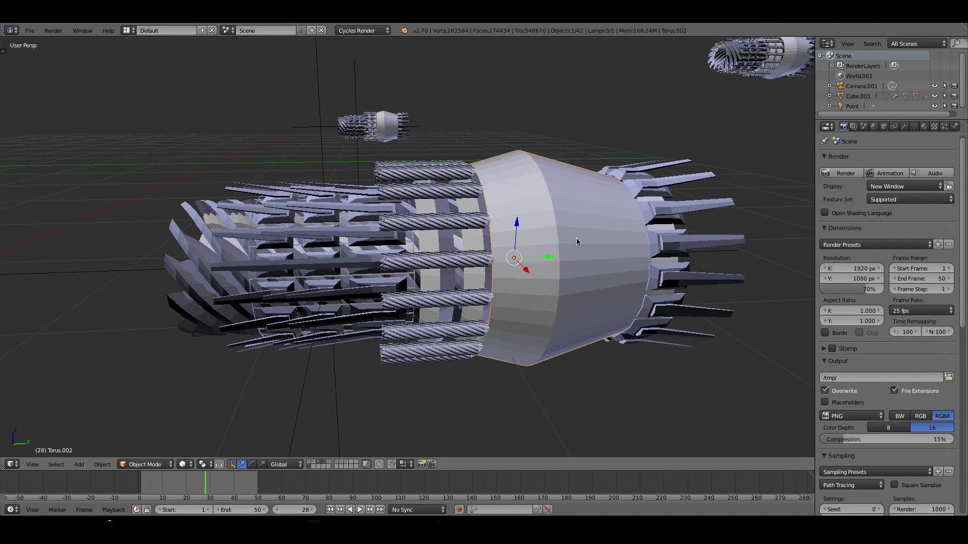
pyautogui.rightClick(462, 243)
pyautogui.rightClick(451, 245)
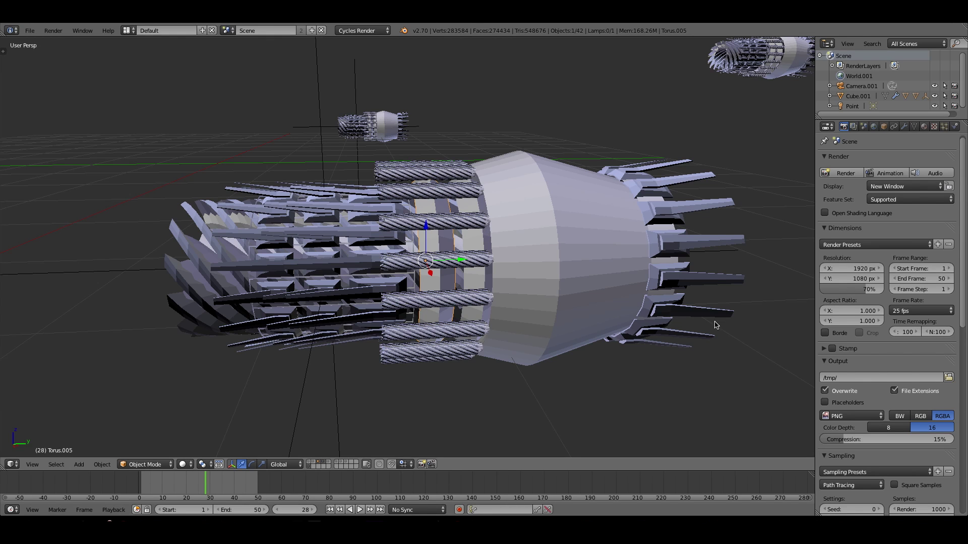
pyautogui.moveTo(719, 324); pyautogui.dragTo(678, 326, button='middle')
pyautogui.rightClick(680, 241)
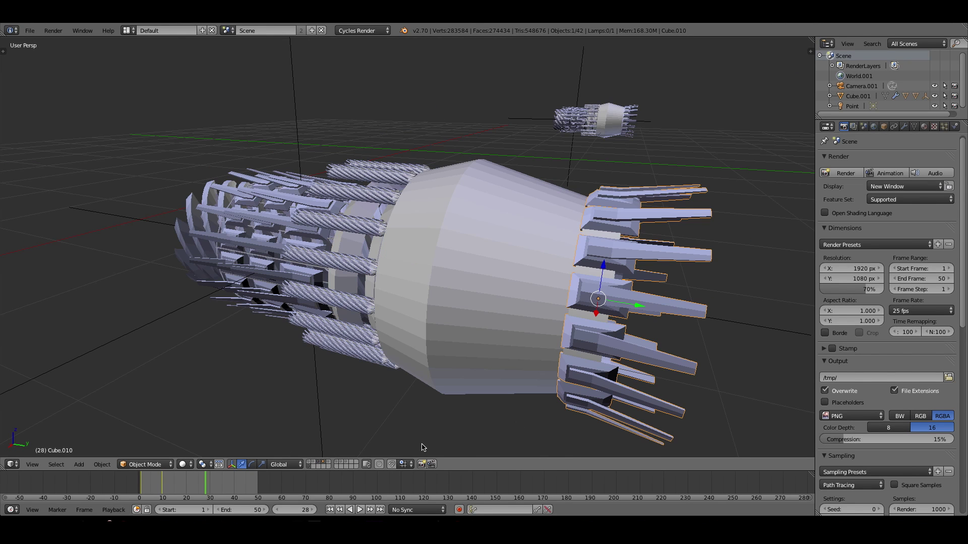
# - Isolate the layer holding the finned rings and examine the rear ring's mesh in Edit Mode
pyautogui.click(325, 462)
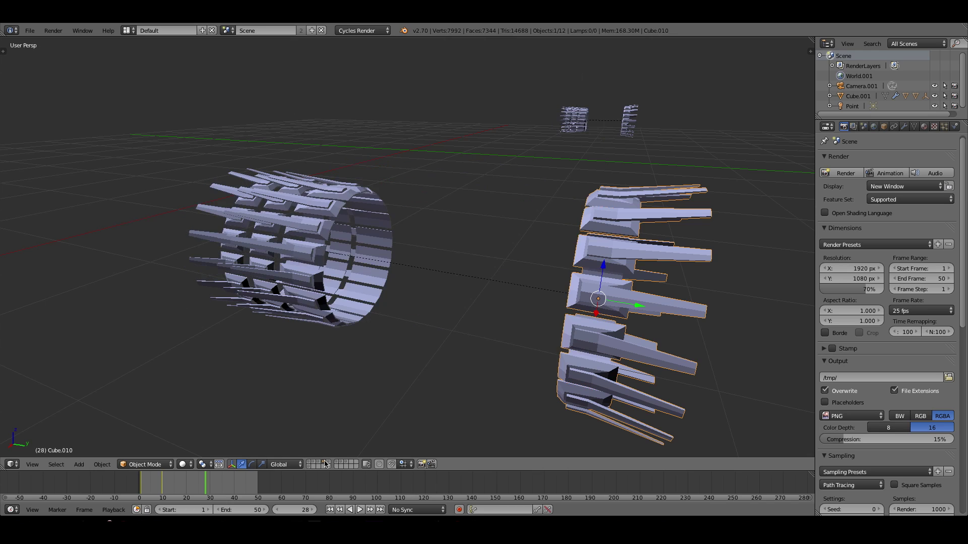
pyautogui.press('Tab')
pyautogui.moveTo(521, 350); pyautogui.dragTo(452, 322, button='middle')
pyautogui.rightClick(452, 325)
pyautogui.moveTo(505, 385); pyautogui.dragTo(455, 298, button='middle')
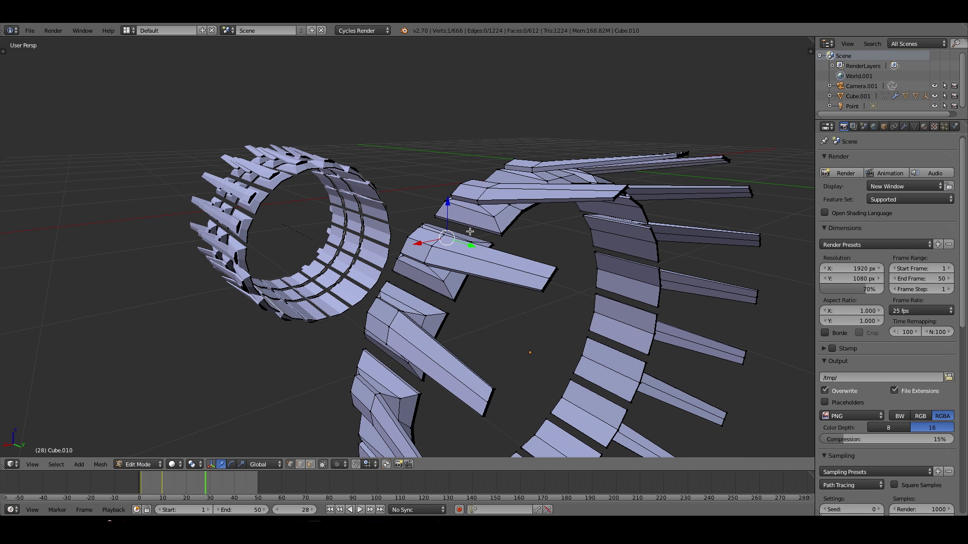
# - Return the rear fin ring to Object Mode and show the other engine layers together with the fin layer
pyautogui.press('Tab')
pyautogui.moveTo(410, 304); pyautogui.dragTo(514, 304, button='middle')
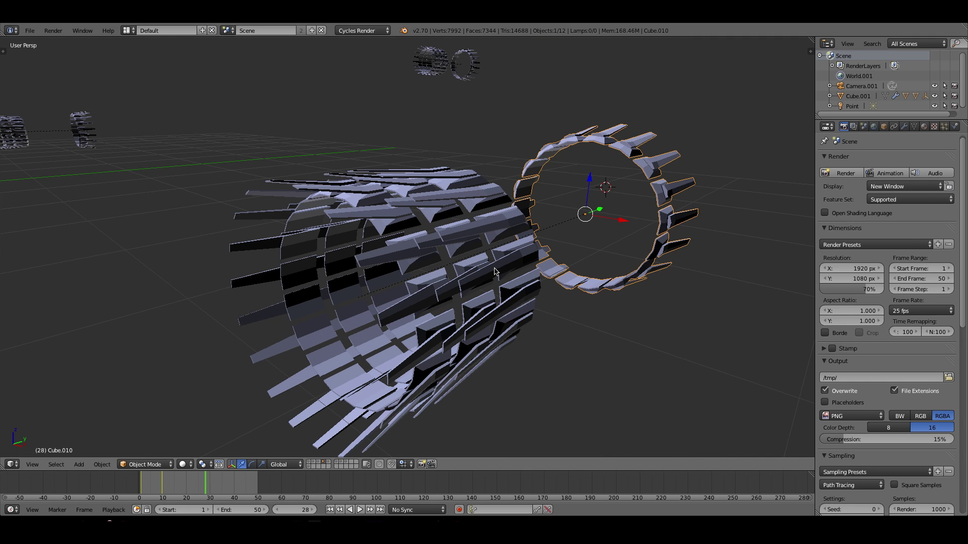
pyautogui.keyDown('shift'); pyautogui.click(325, 465); pyautogui.keyUp('shift')
pyautogui.moveTo(614, 366)
pyautogui.mouseDown(button='middle')
pyautogui.moveTo(468, 350)
pyautogui.moveTo(624, 355)
pyautogui.mouseUp(button='middle')
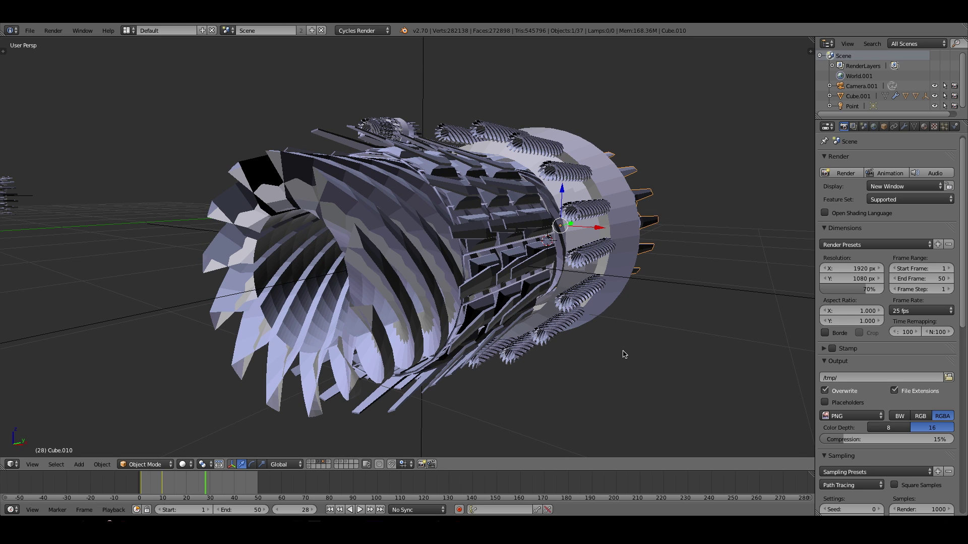
# - Switch to Finder, preview EX1 Test3.jpg from the EX1 Concepts folder, and return to Blender
pyautogui.press('super+Tab')
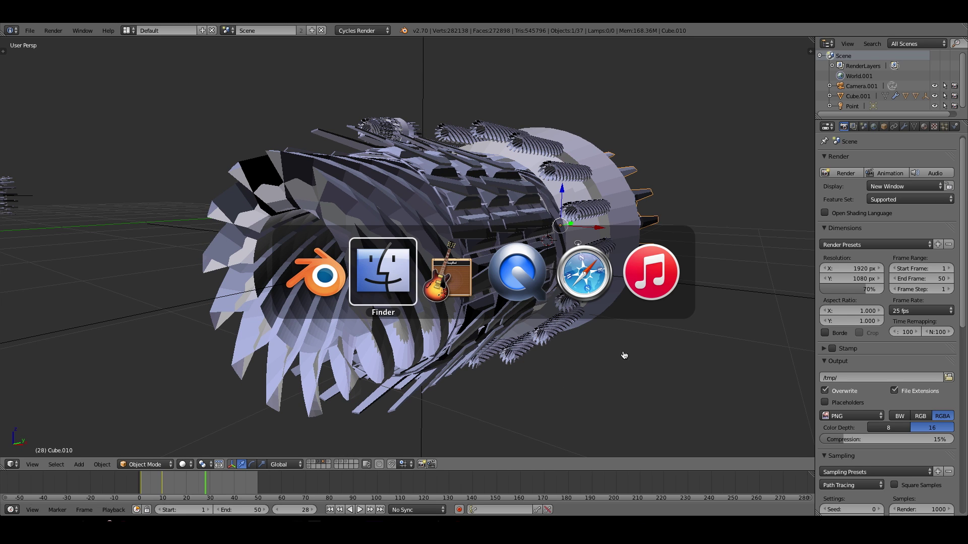
pyautogui.click(631, 346)
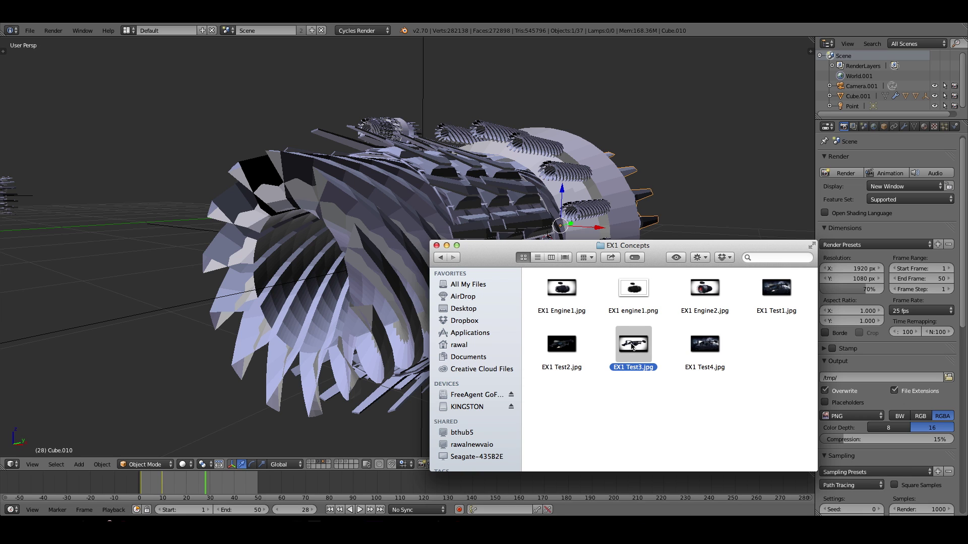
pyautogui.press('space')
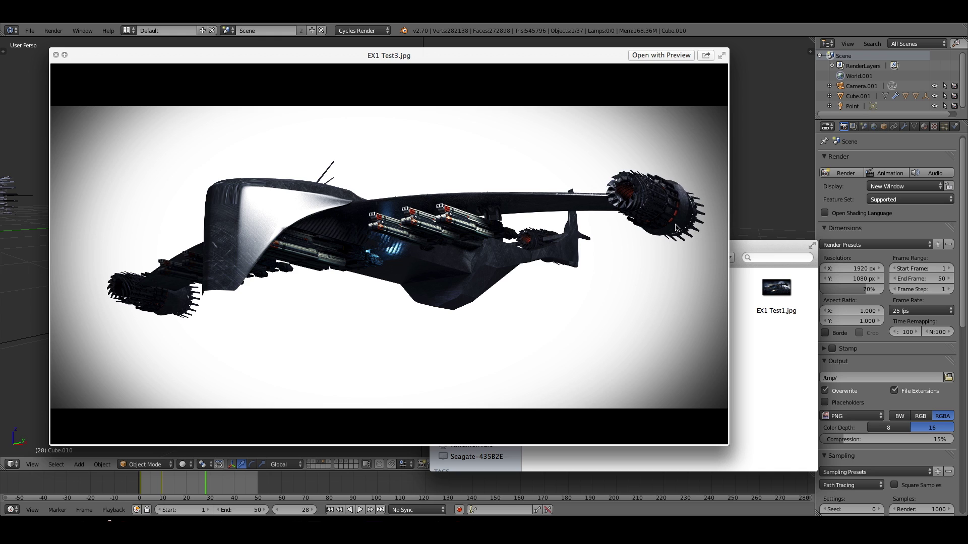
pyautogui.press('space')
pyautogui.click(506, 147)
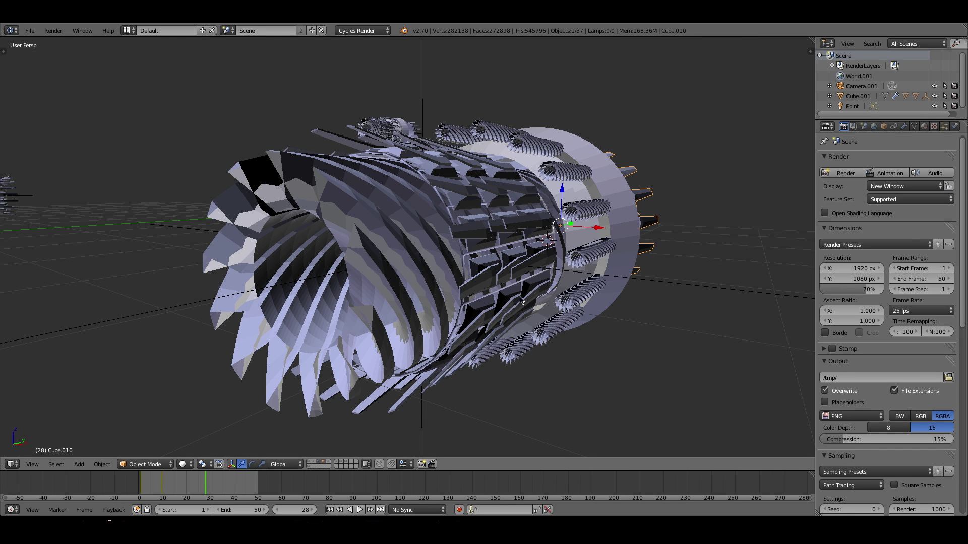
# - Examine the complete engine from the side, rear, below and front to review how its parts fit together
pyautogui.moveTo(651, 258)
pyautogui.mouseDown(button='middle')
pyautogui.moveTo(656, 242)
pyautogui.moveTo(641, 266)
pyautogui.mouseUp(button='middle')
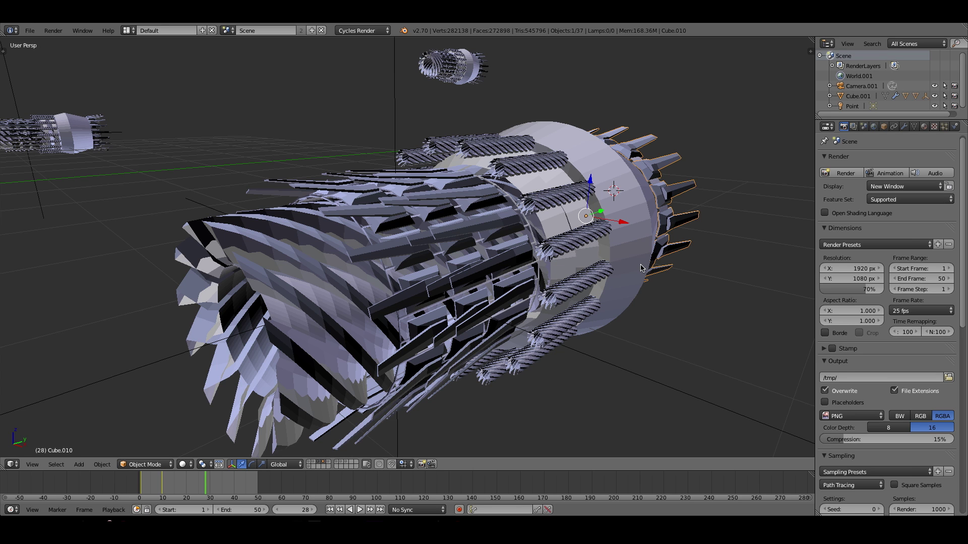
pyautogui.moveTo(640, 268); pyautogui.dragTo(621, 272, button='middle')
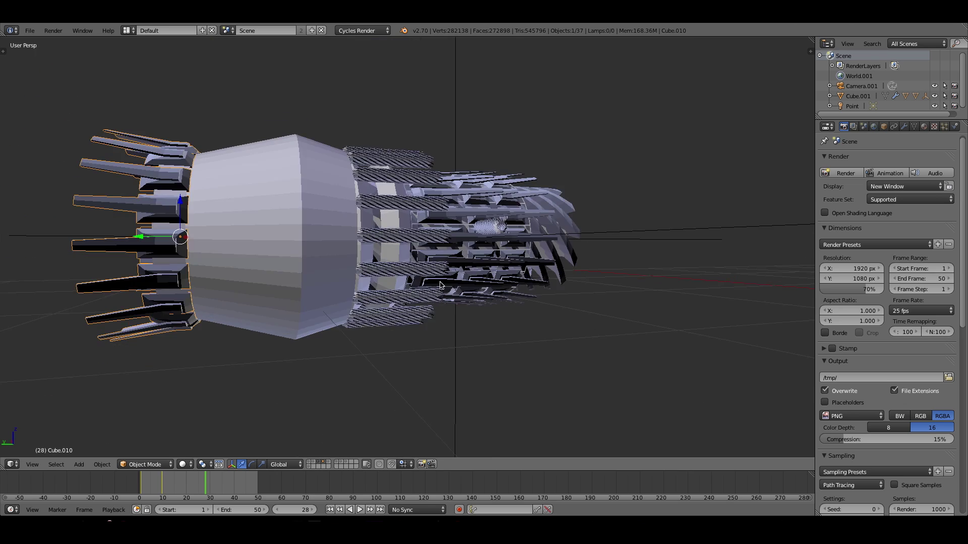
pyautogui.moveTo(440, 285); pyautogui.dragTo(499, 278, button='middle')
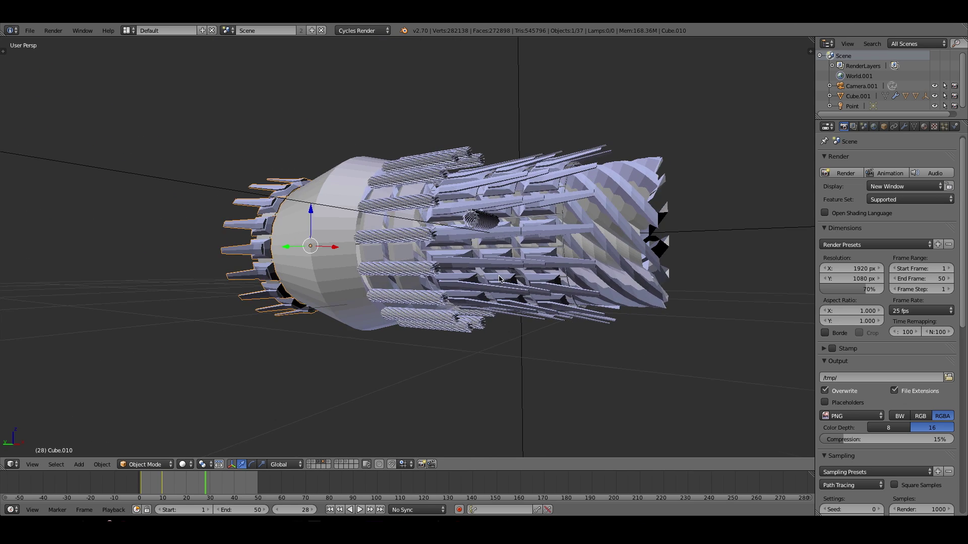
pyautogui.press('KP_8')
pyautogui.press('KP_2')
pyautogui.press('KP_6')
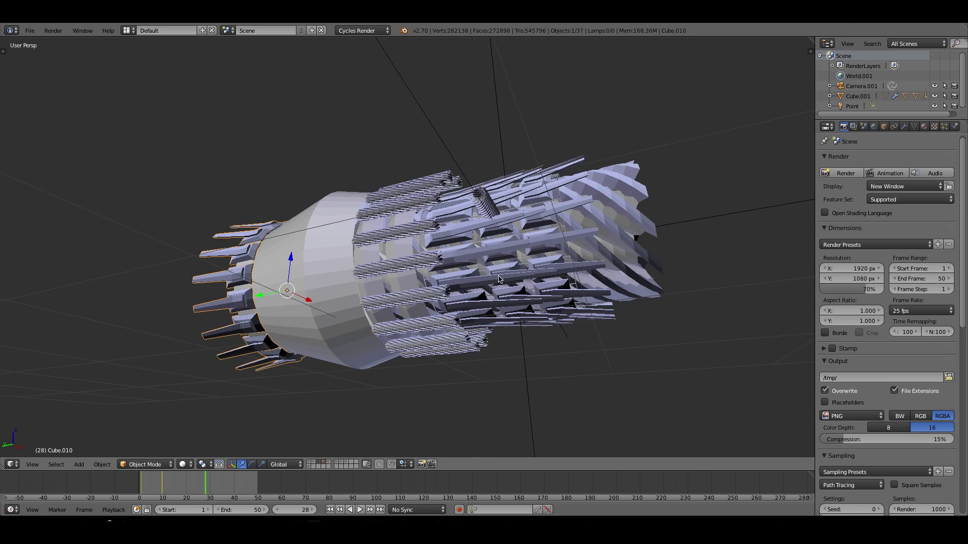
pyautogui.press('KP_8')
pyautogui.press('KP_8')
pyautogui.press('KP_8')
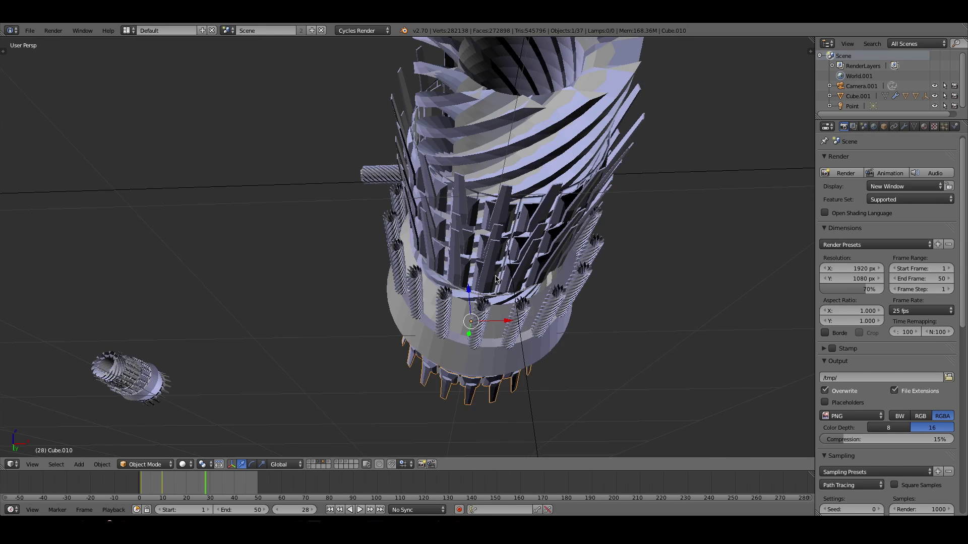
pyautogui.press('KP_4')
pyautogui.press('KP_4')
pyautogui.press('KP_2')
pyautogui.press('KP_2')
pyautogui.press('KP_2')
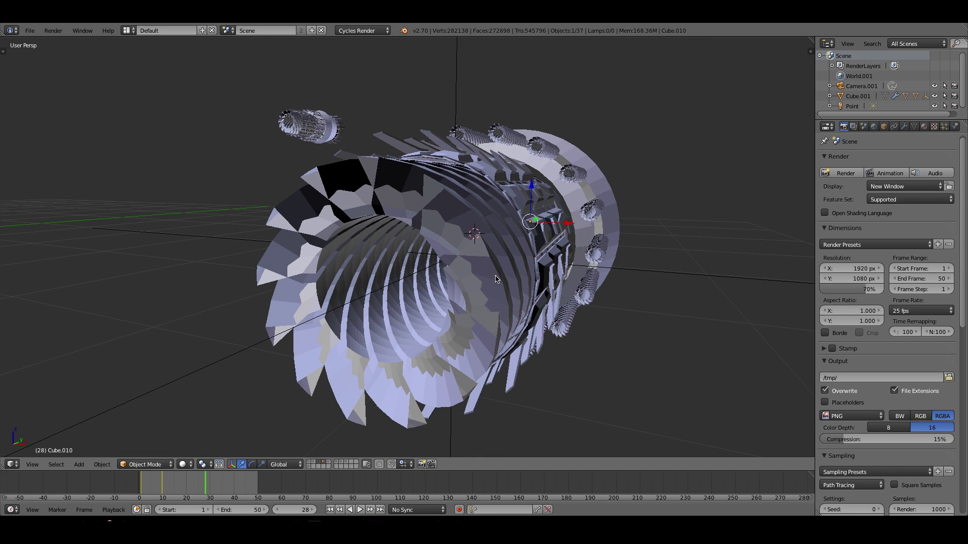
pyautogui.press('KP_4')
pyautogui.press('KP_4')
pyautogui.press('KP_4')
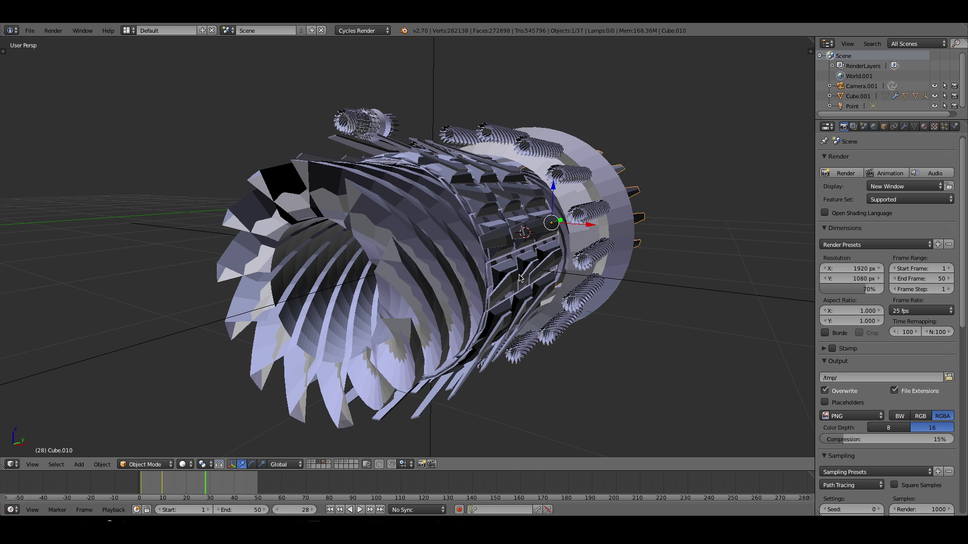
# - Preview EX1 Test2.jpg in Finder, and return to Blender with the engine's spiral front section selected
pyautogui.press('super+Tab')
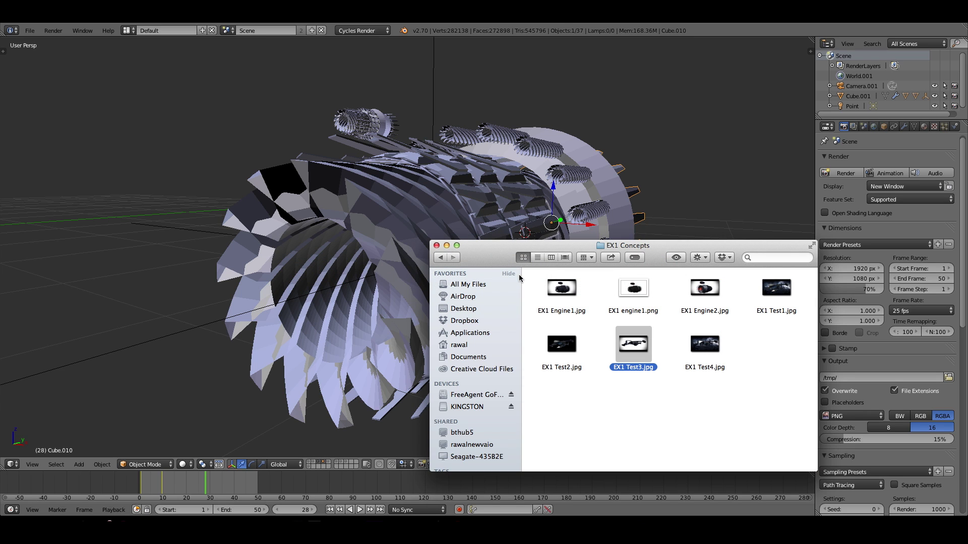
pyautogui.press('Left')
pyautogui.press('space')
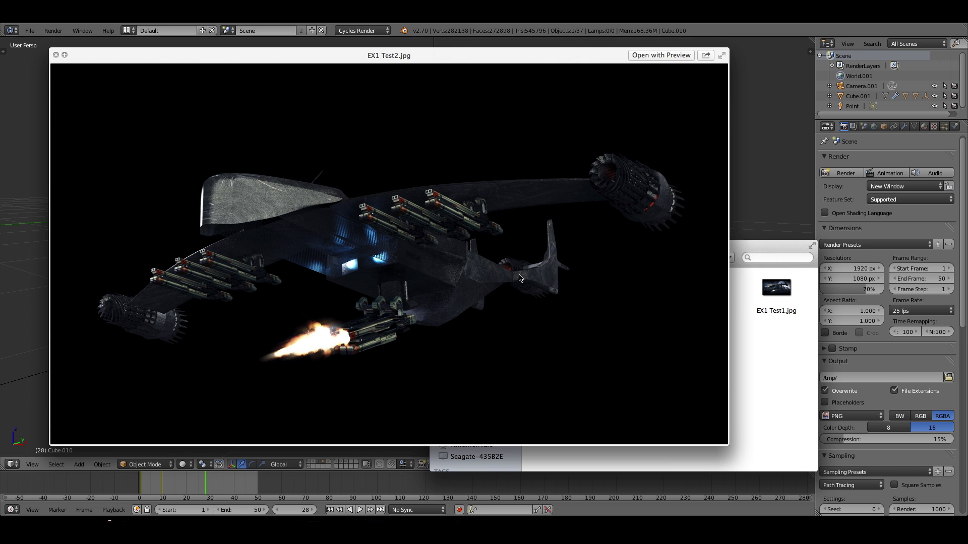
pyautogui.press('space')
pyautogui.rightClick(466, 225)
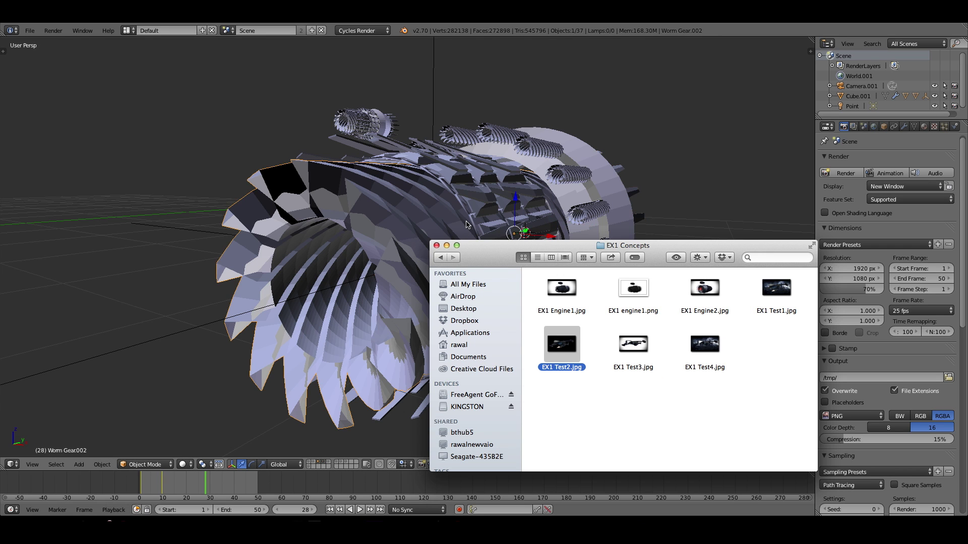
pyautogui.click(372, 333)
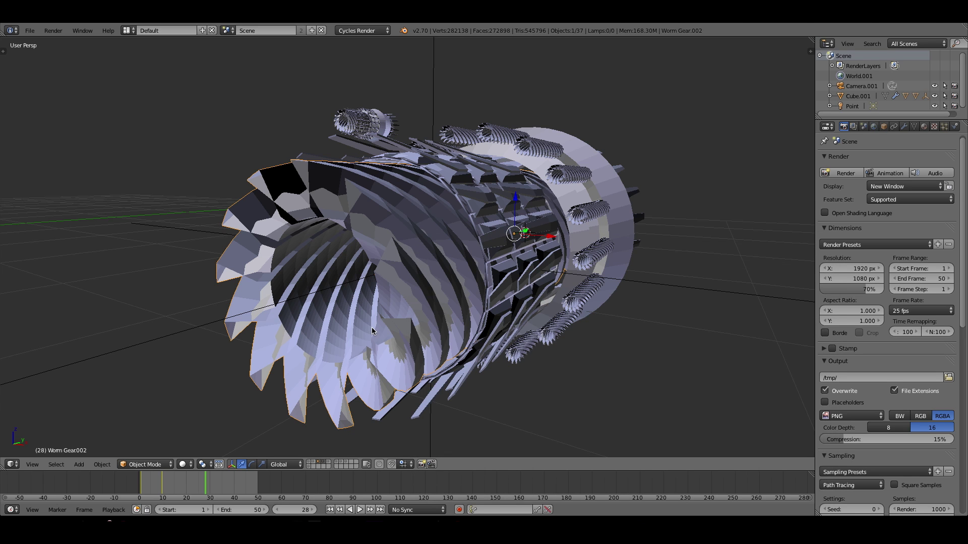
# - Switch the screen layout to Compositing and bring the Metal.001 material's nodes into close view
pyautogui.moveTo(372, 331); pyautogui.dragTo(504, 304, button='middle')
pyautogui.scroll(3, 360, 306)
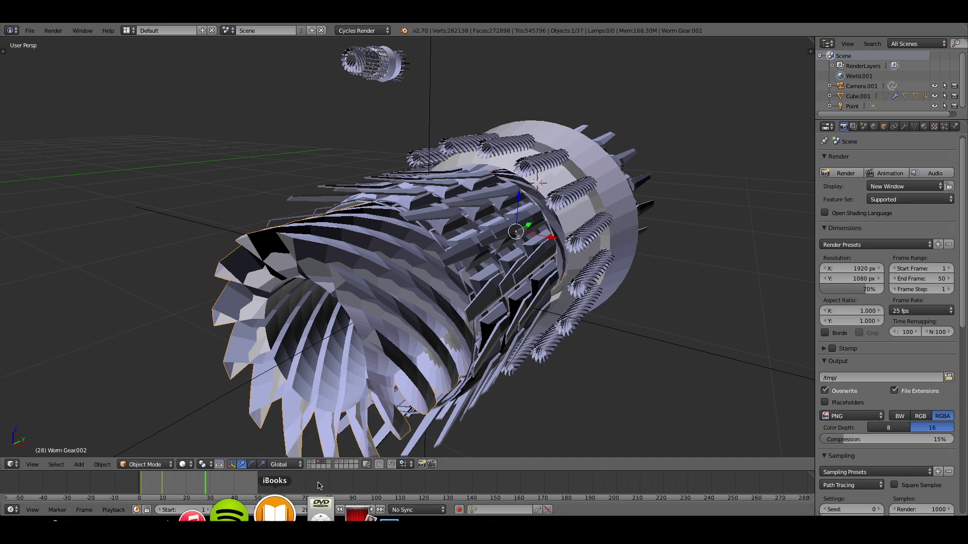
pyautogui.click(127, 30)
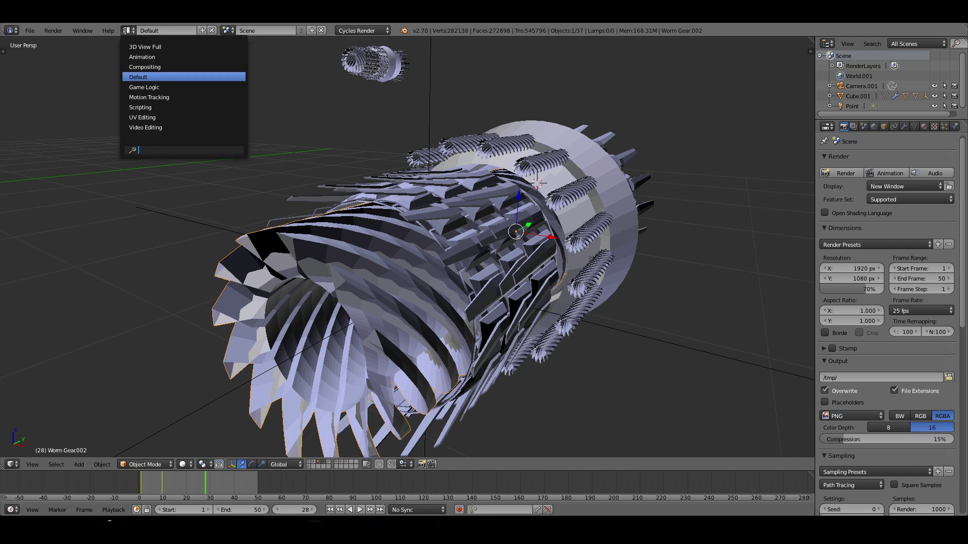
pyautogui.click(145, 67)
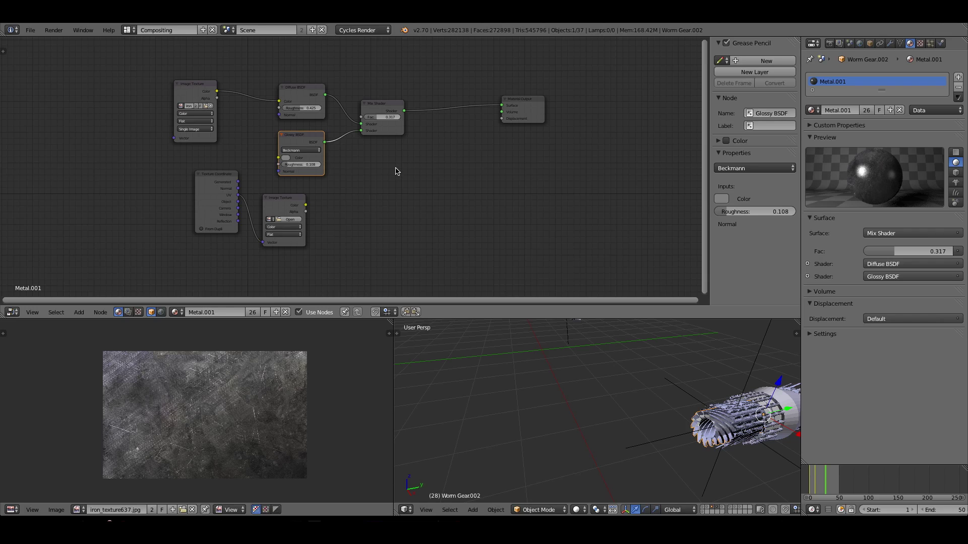
pyautogui.scroll(2, 395, 175)
pyautogui.scroll(3, 394, 173)
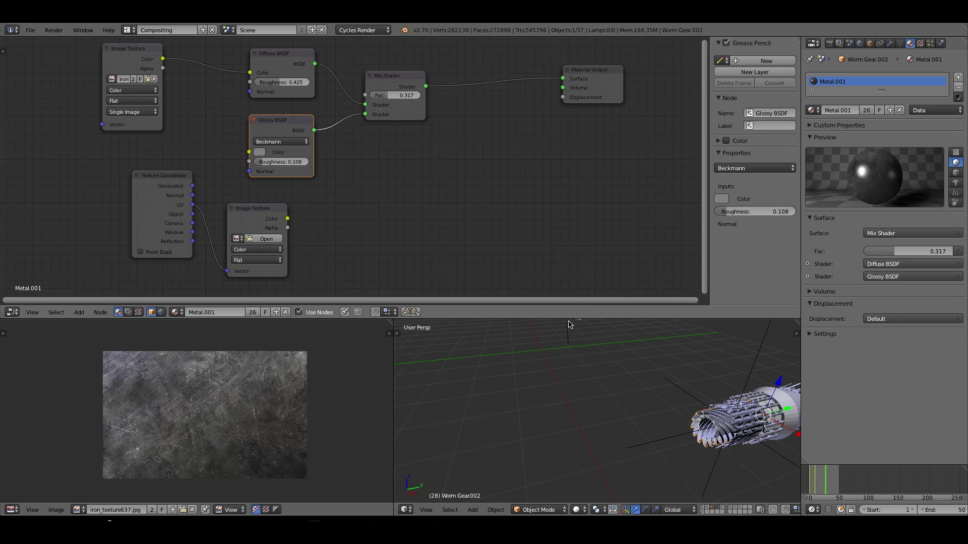
# - Examine the engine's faceted torus section and the surrounding worm gears and rear fins up close from the side
pyautogui.click(426, 510)
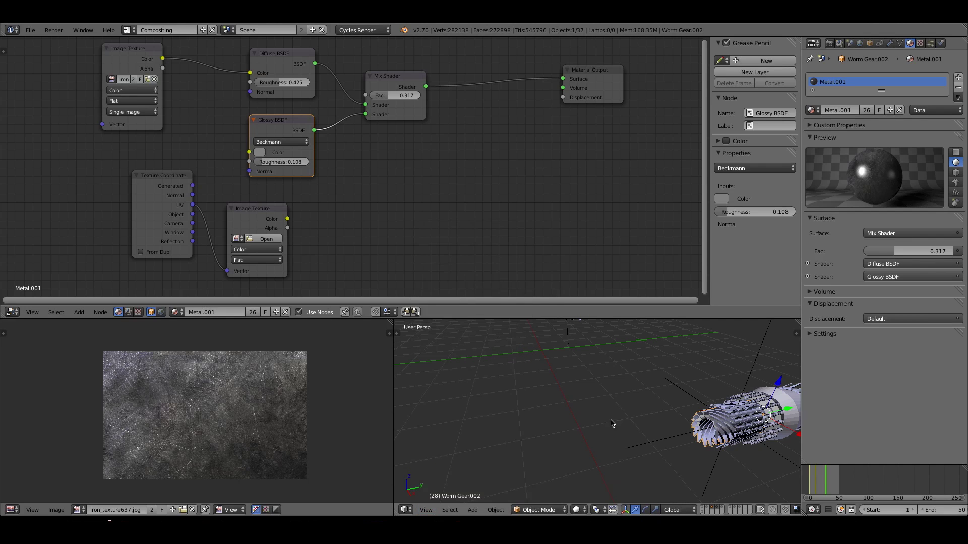
pyautogui.press('KP_4')
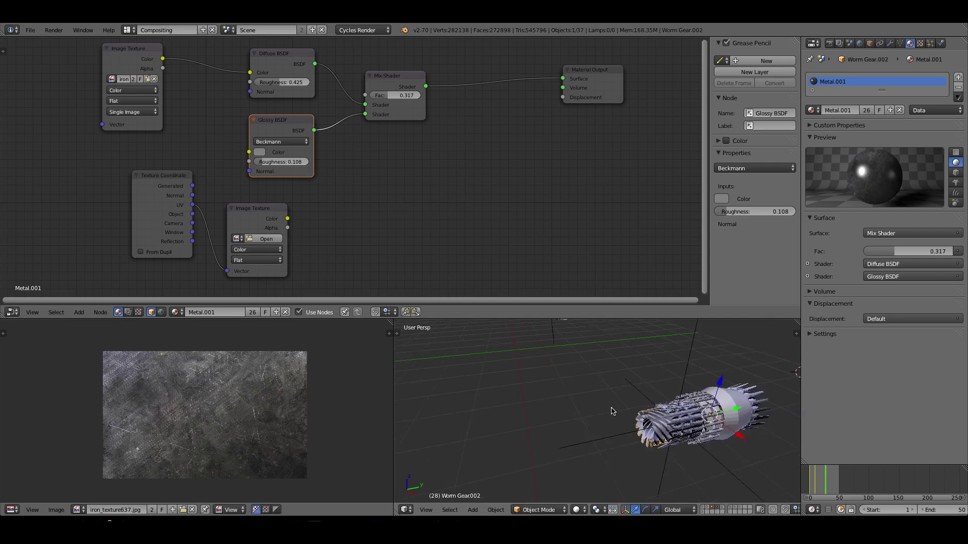
pyautogui.press('KP_4')
pyautogui.press('KP_4')
pyautogui.scroll(5, 603, 416)
pyautogui.scroll(4, 603, 416)
pyautogui.scroll(-4, 603, 416)
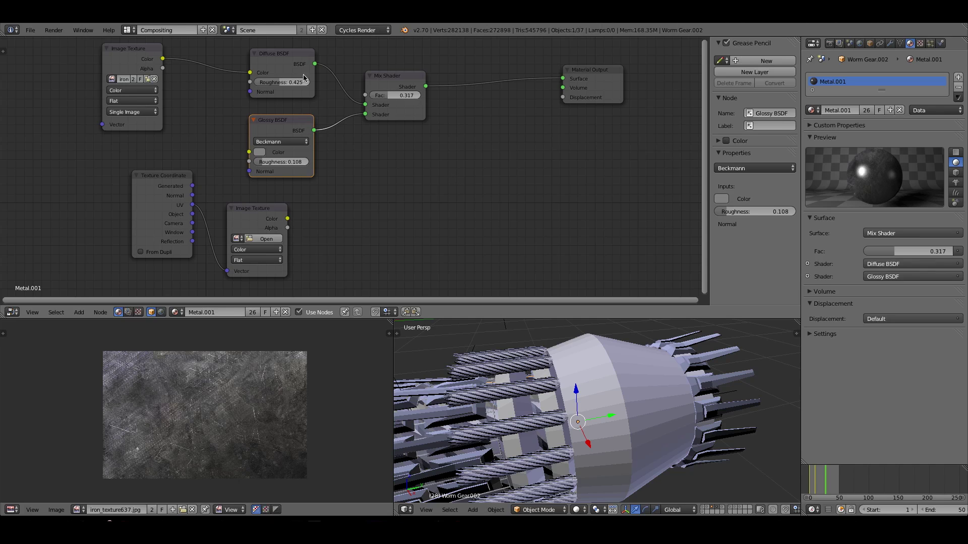
# - Inspect the Diffuse BSDF, Glossy BSDF and Mix Shader nodes in turn, and review the whole engine they apply to
pyautogui.click(284, 58)
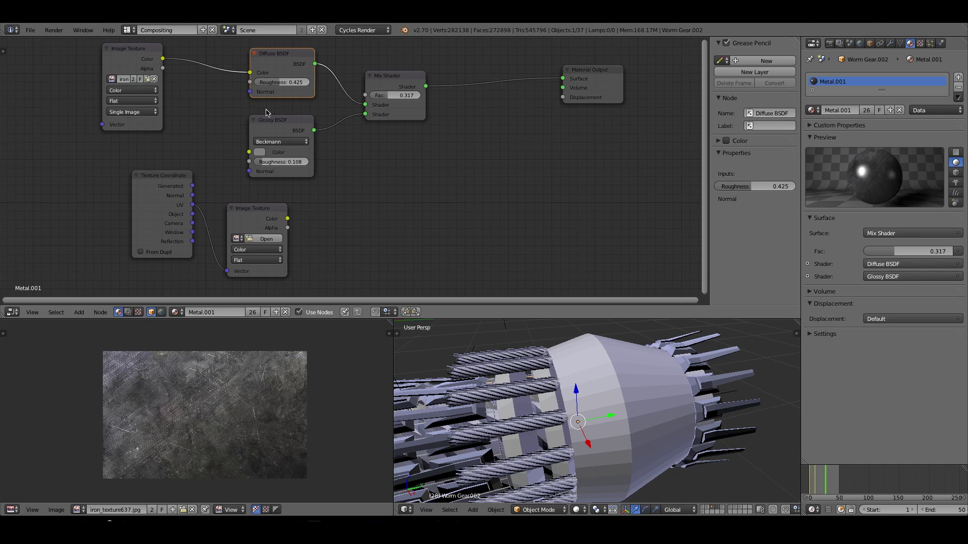
pyautogui.click(283, 129)
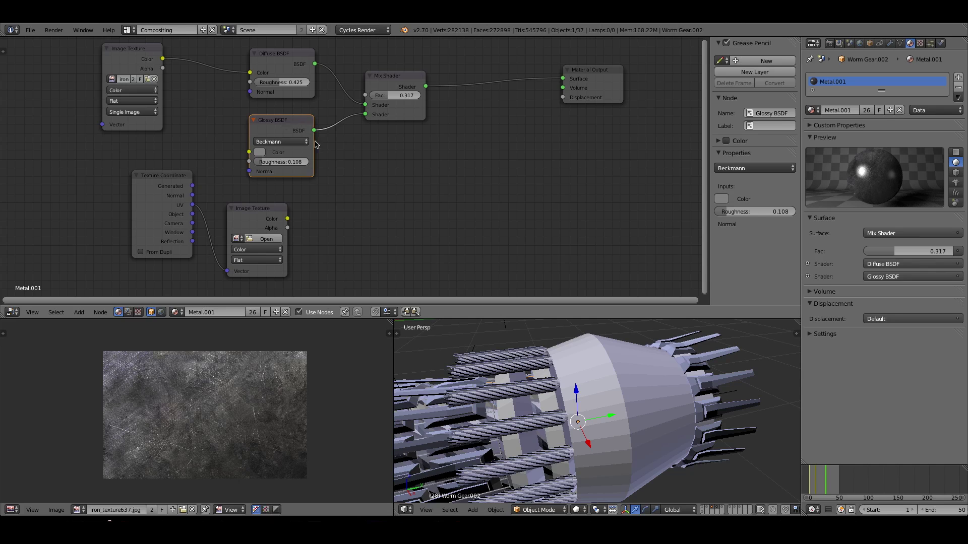
pyautogui.click(390, 79)
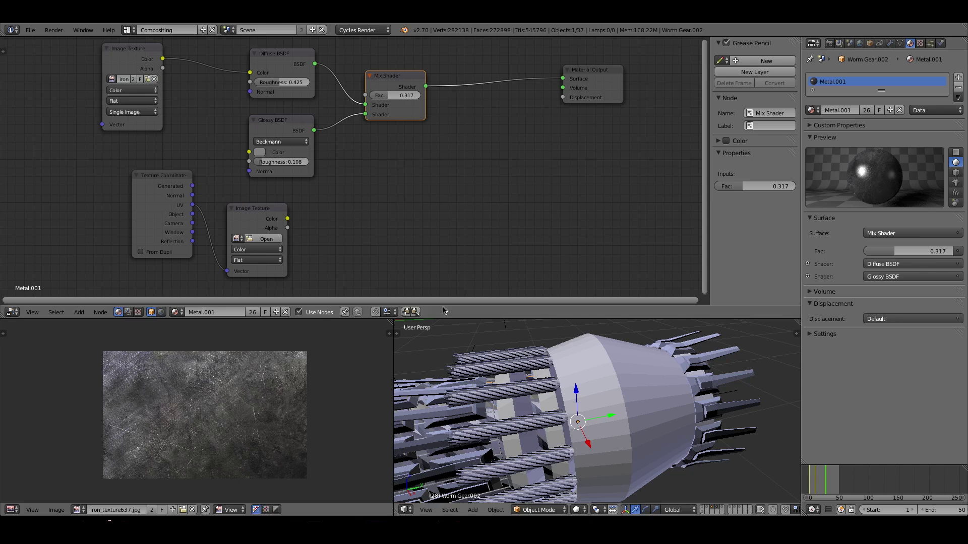
pyautogui.scroll(-5, 575, 389)
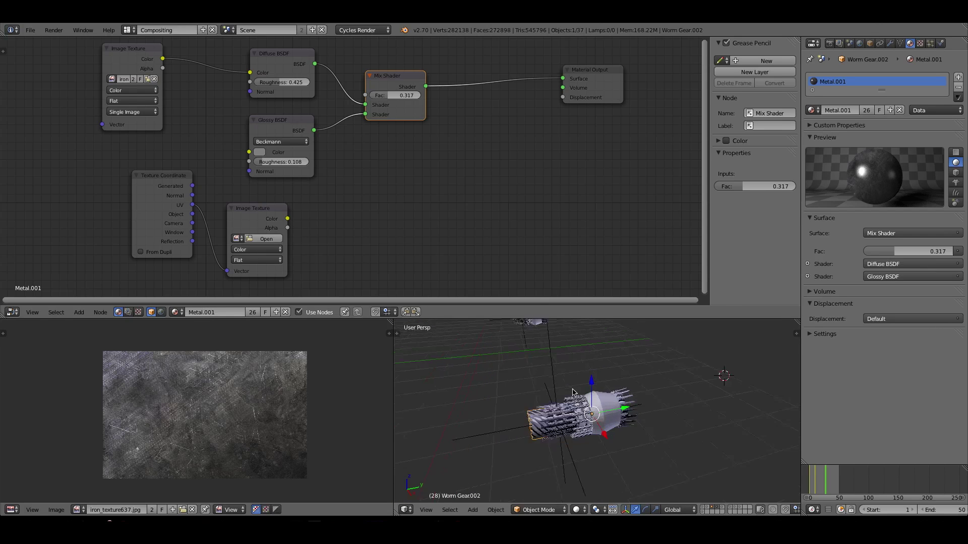
pyautogui.scroll(5, 573, 391)
pyautogui.scroll(-5, 573, 390)
pyautogui.moveTo(573, 390); pyautogui.dragTo(600, 453, button='middle')
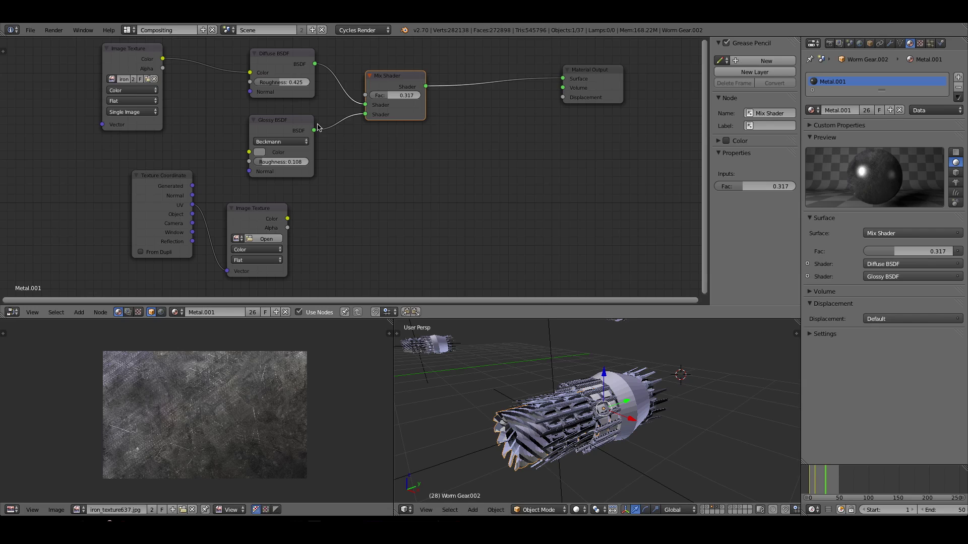
# - Review the Glossy BSDF node's settings and the Image Texture node that feeds the Diffuse BSDF colour
pyautogui.click(296, 128)
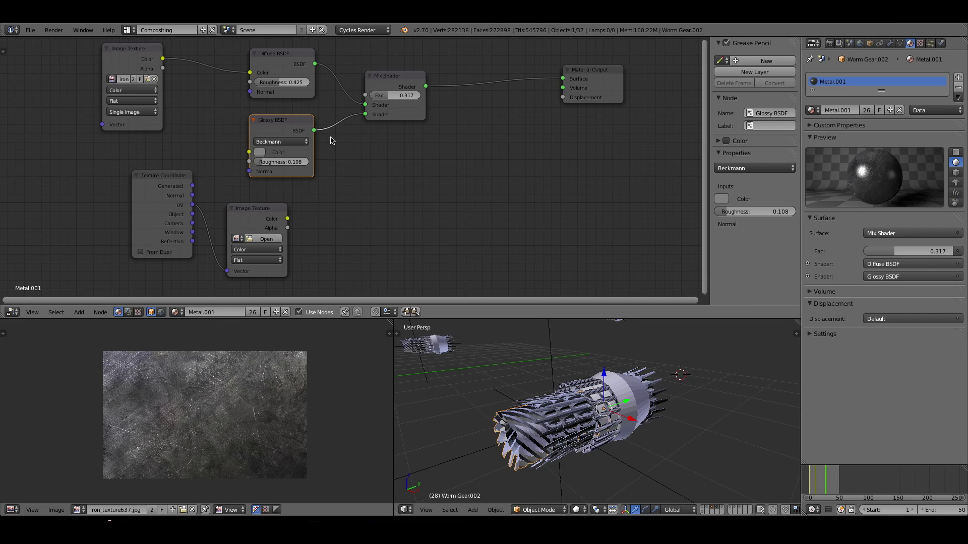
pyautogui.click(137, 56)
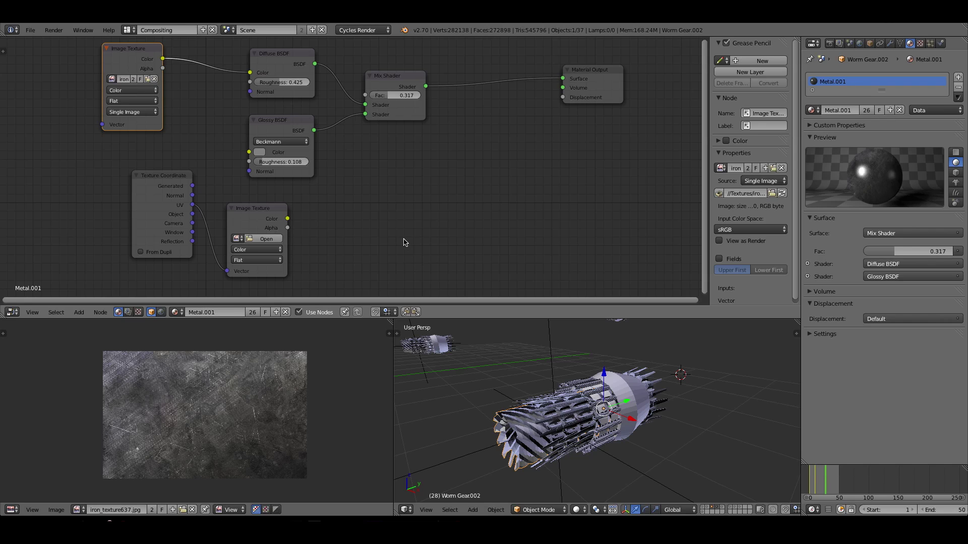
pyautogui.click(277, 58)
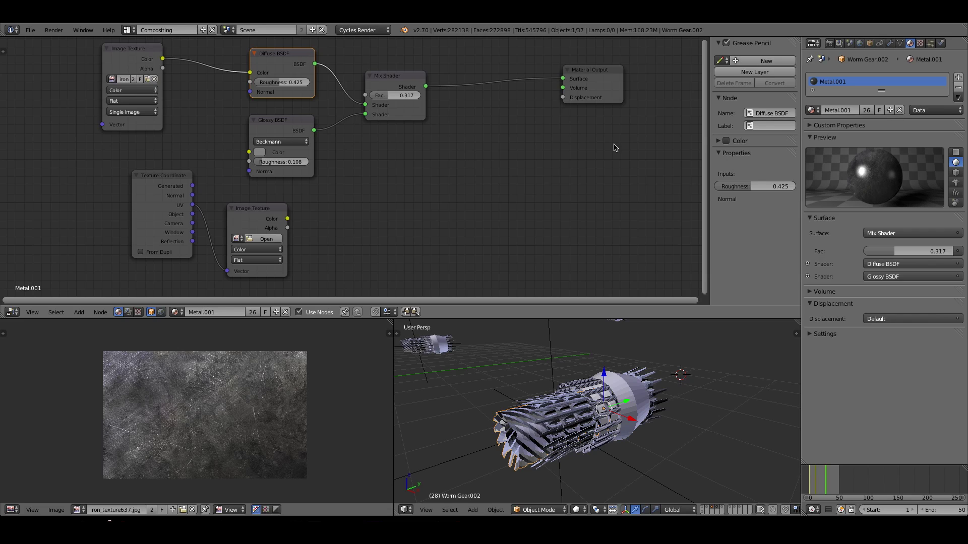
pyautogui.click(143, 54)
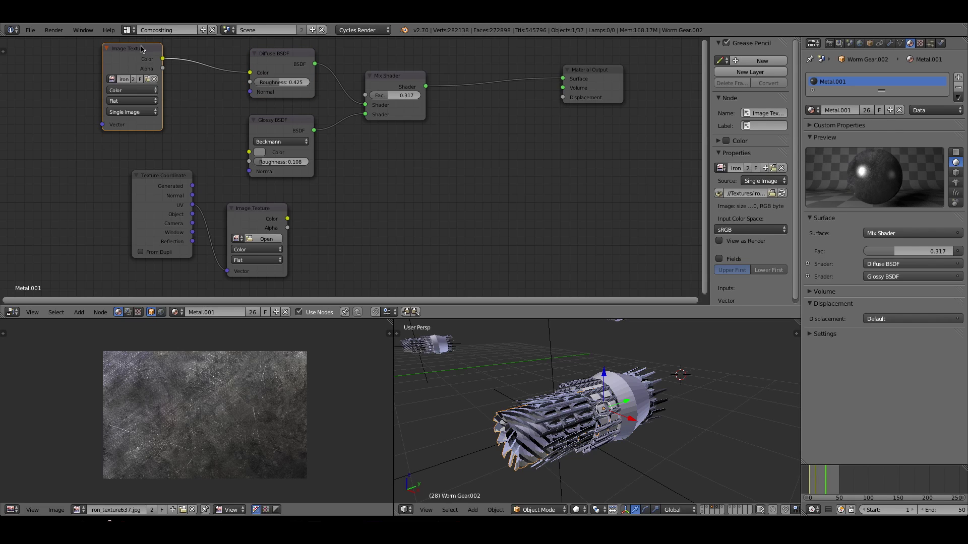
# - Examine the iron_texture637.jpg metal texture up close, and select the Mix Shader node
pyautogui.moveTo(142, 49); pyautogui.dragTo(156, 31, button='middle')
pyautogui.keyDown('shift'); pyautogui.scroll(2, 262, 99); pyautogui.keyUp('shift')
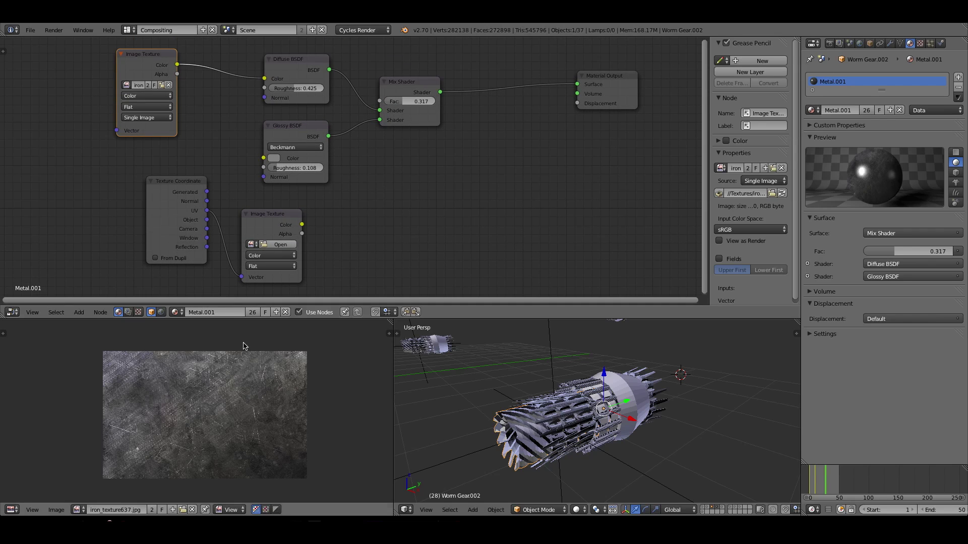
pyautogui.scroll(3, 267, 434)
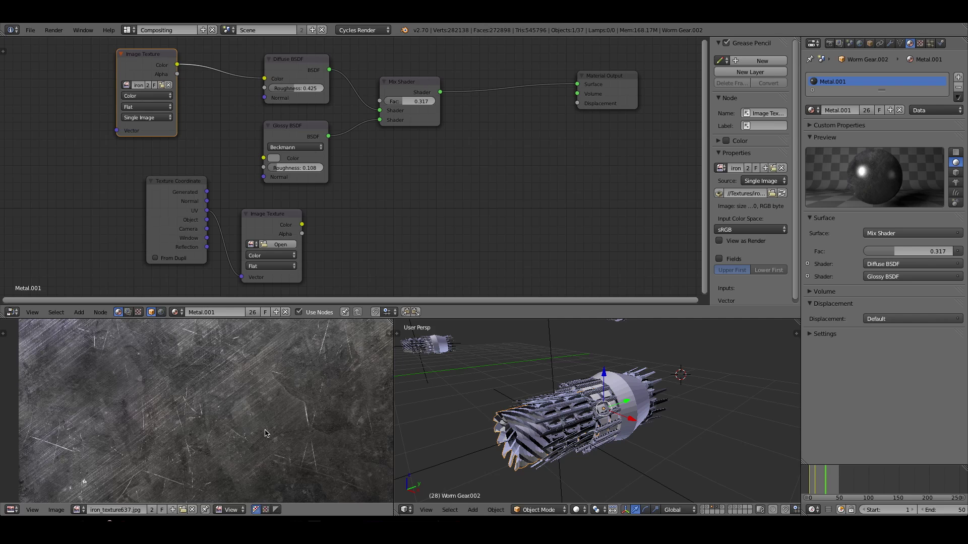
pyautogui.scroll(-3, 263, 428)
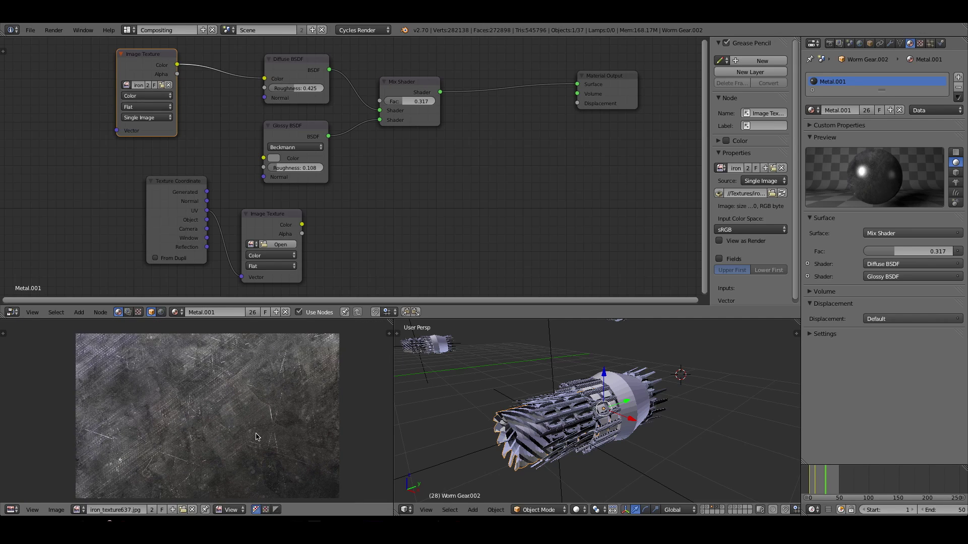
pyautogui.click(300, 98)
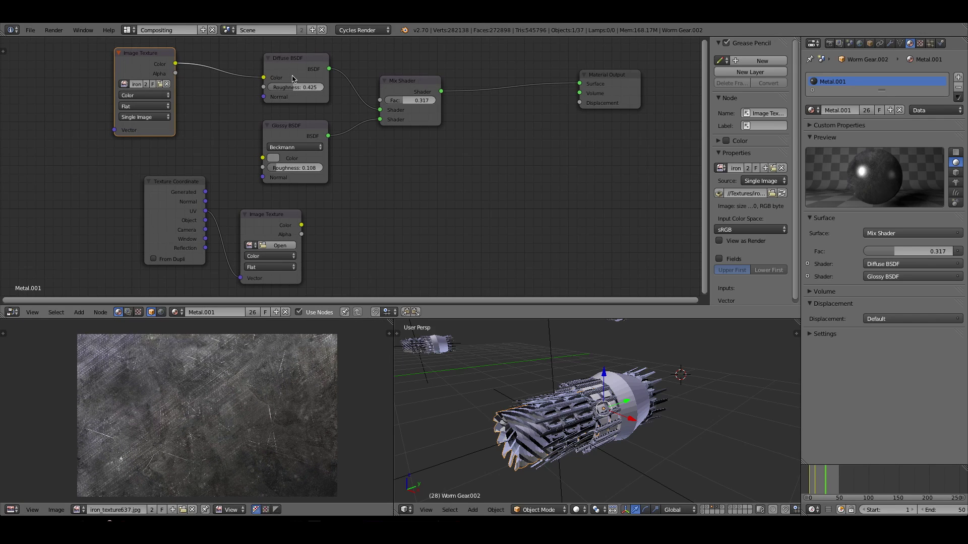
pyautogui.click(403, 85)
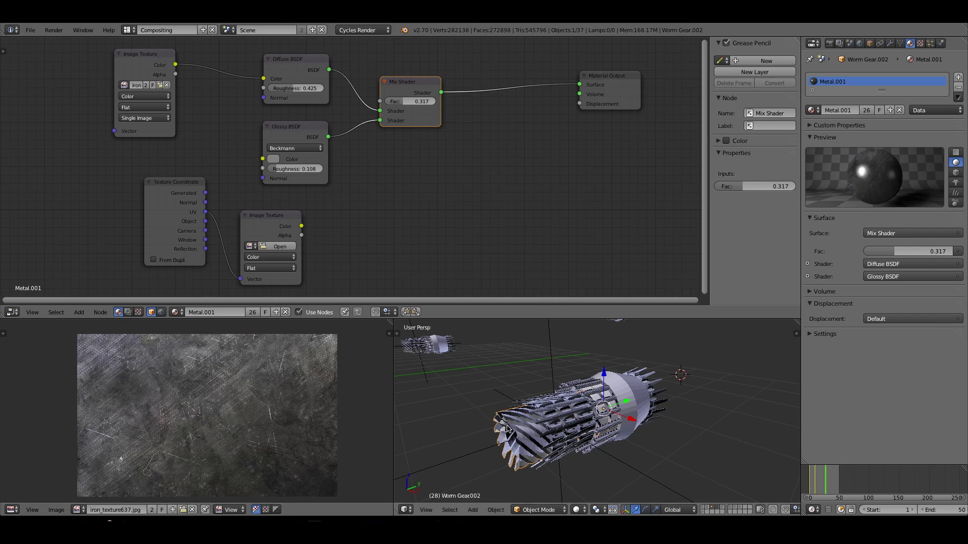
# - Select the engine's torus, view its UV layout and the available UV mapping methods in Edit Mode, and return to Object Mode
pyautogui.rightClick(620, 415)
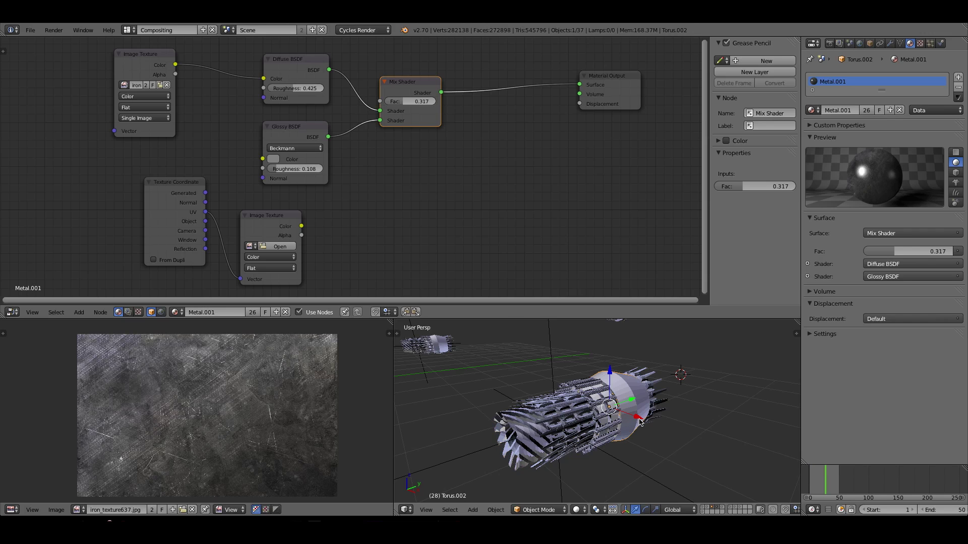
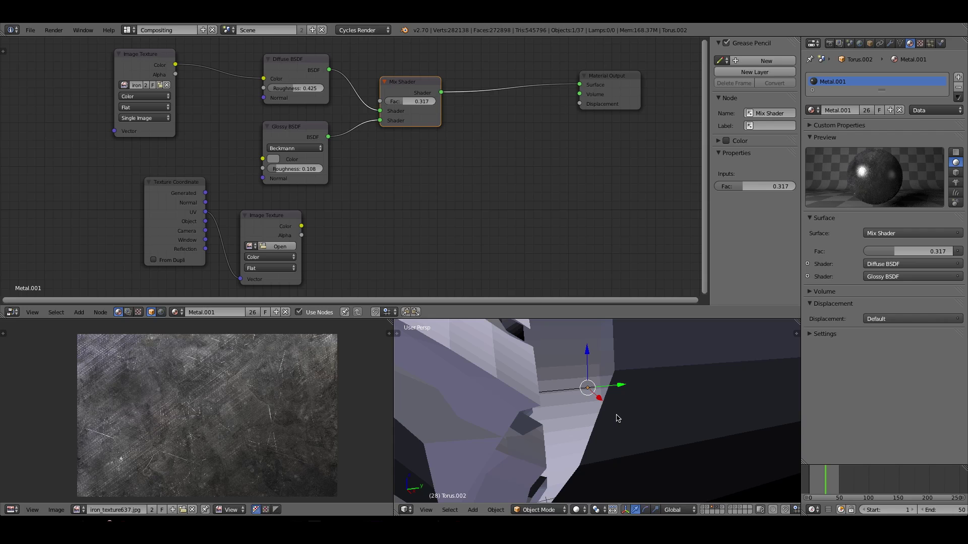
pyautogui.scroll(-6, 618, 419)
pyautogui.press('Tab')
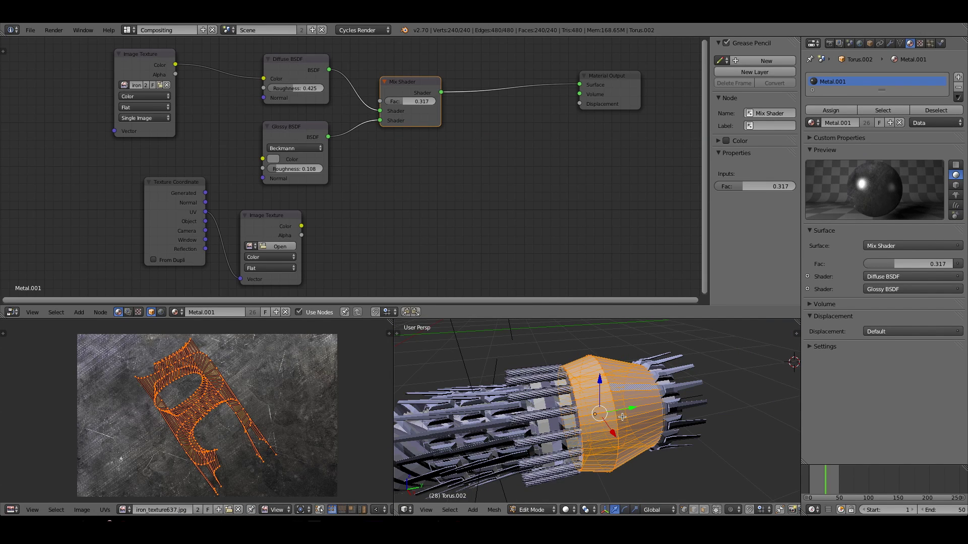
pyautogui.press('u')
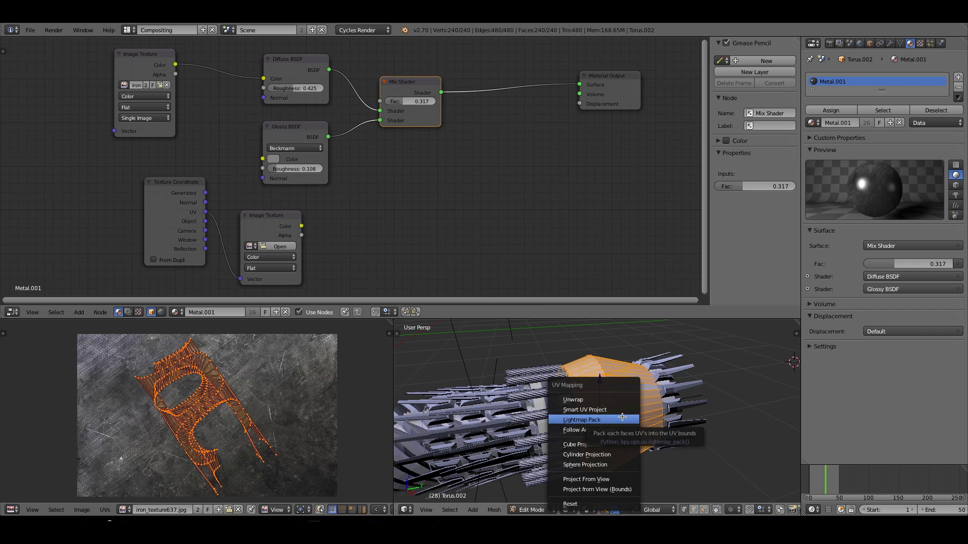
pyautogui.rightClick(692, 395)
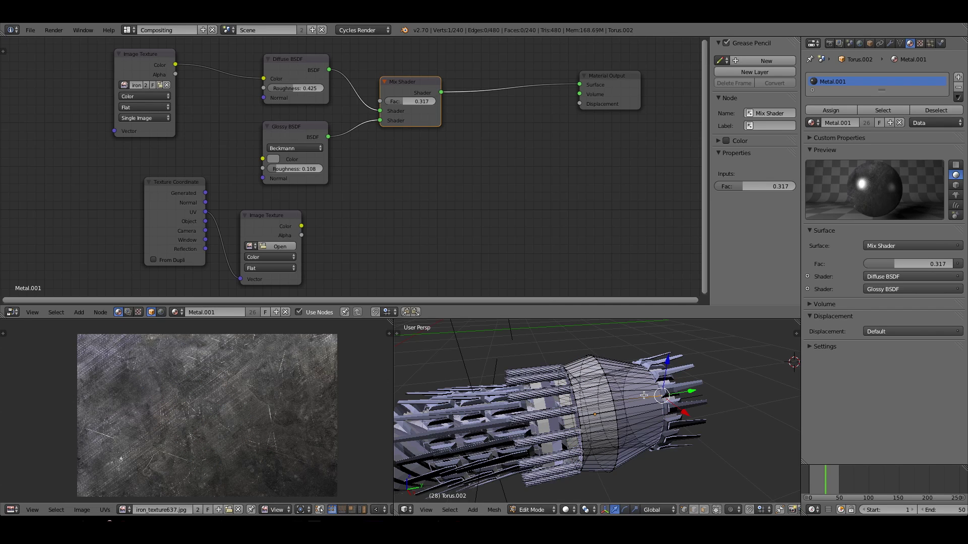
pyautogui.press('a')
pyautogui.press('a')
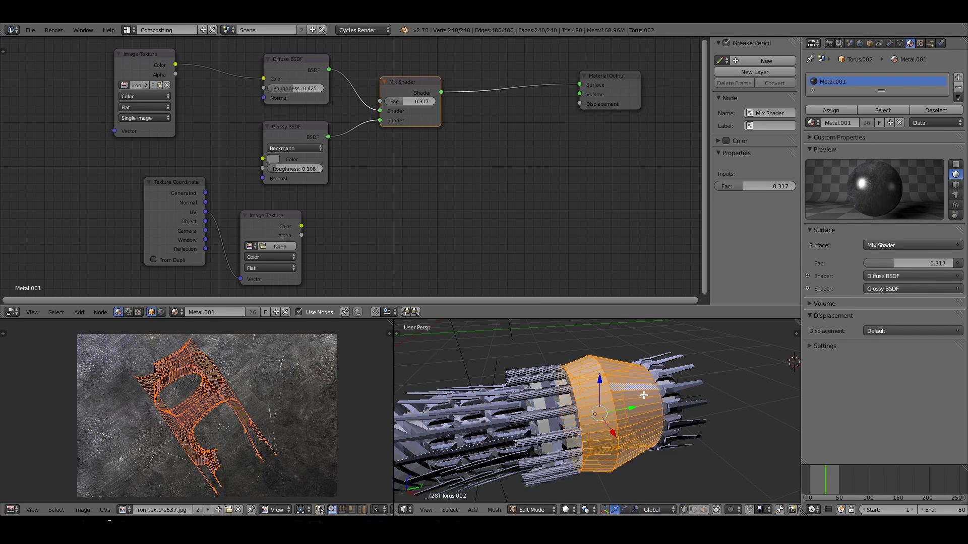
pyautogui.press('Tab')
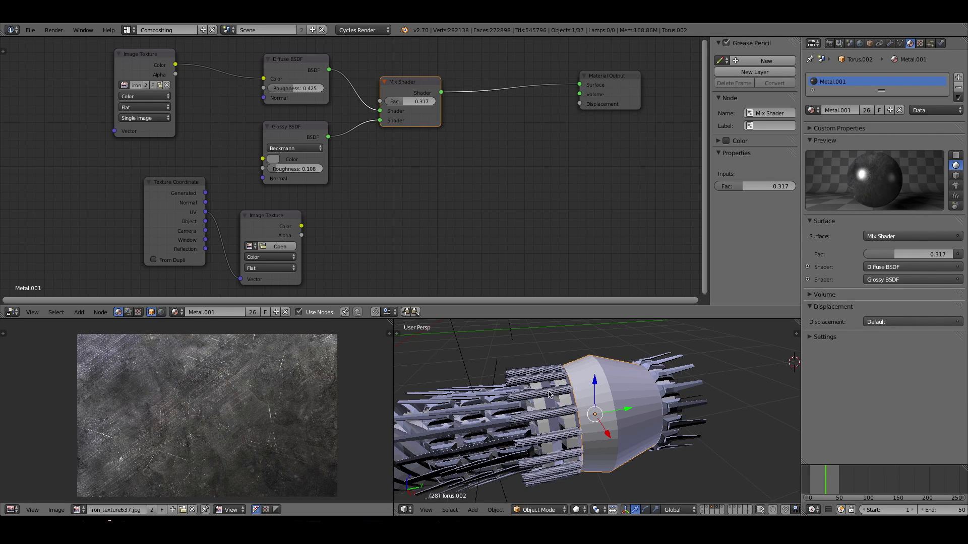
# - Select the large spiral worm gear, view its UV layout and UV mapping methods in Edit Mode, and return to Object Mode
pyautogui.rightClick(561, 412)
pyautogui.moveTo(561, 411); pyautogui.dragTo(548, 439, button='middle')
pyautogui.rightClick(463, 442)
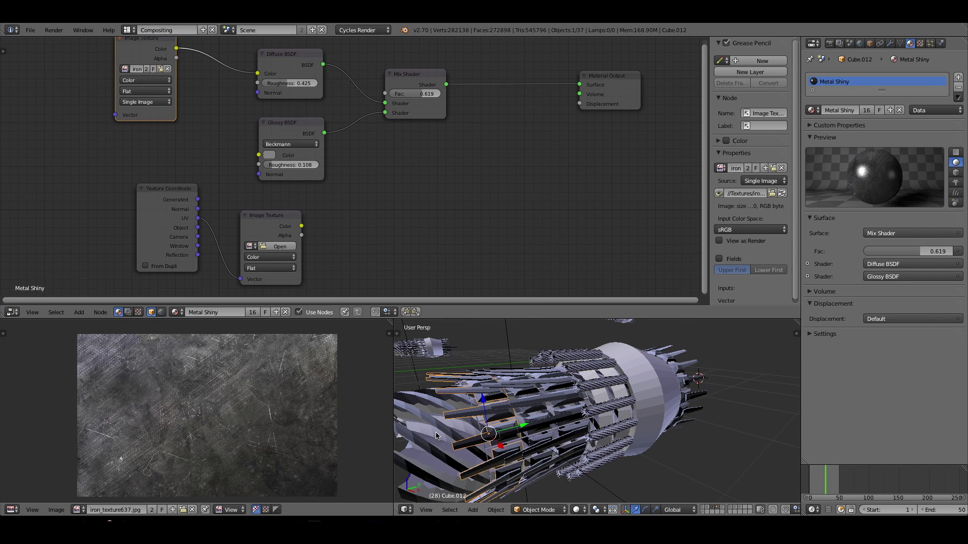
pyautogui.rightClick(479, 430)
pyautogui.press('Tab')
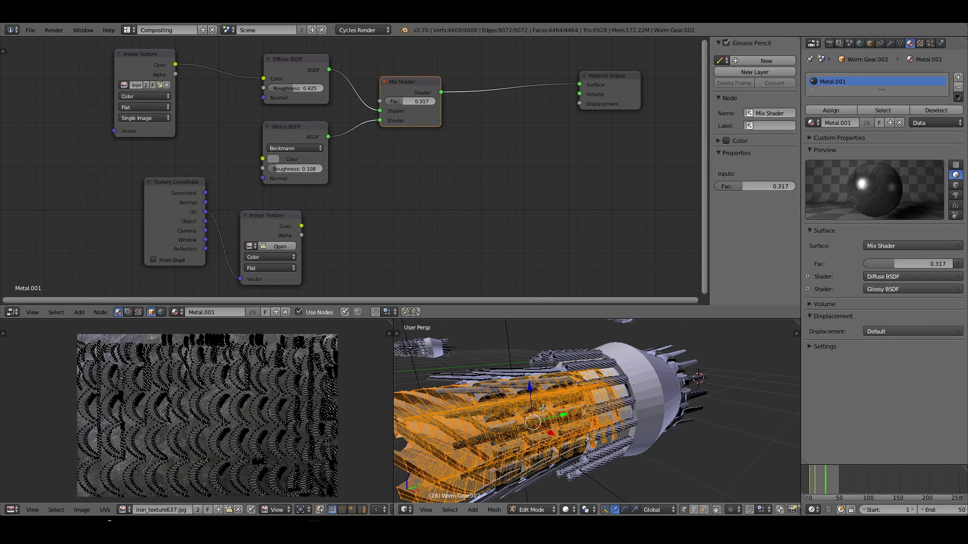
pyautogui.press('u')
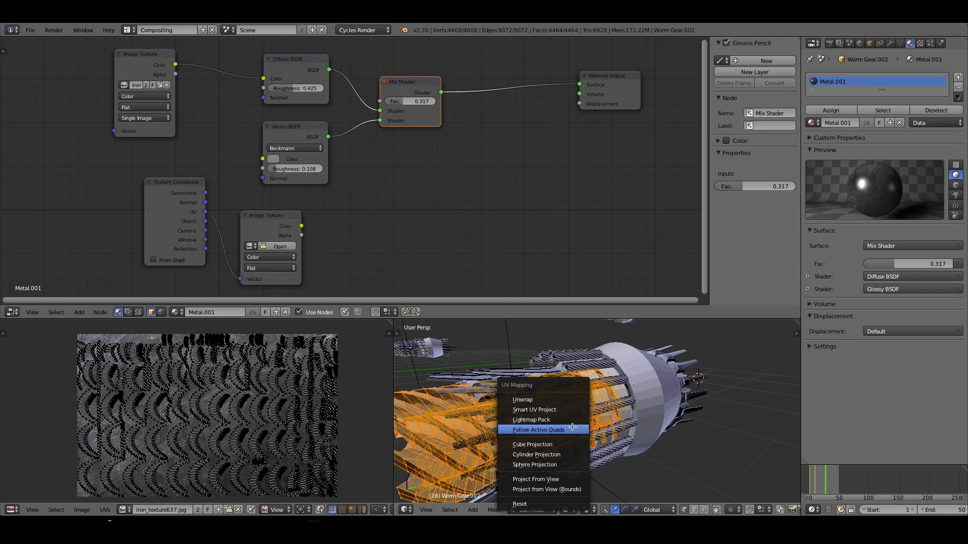
pyautogui.press('Tab')
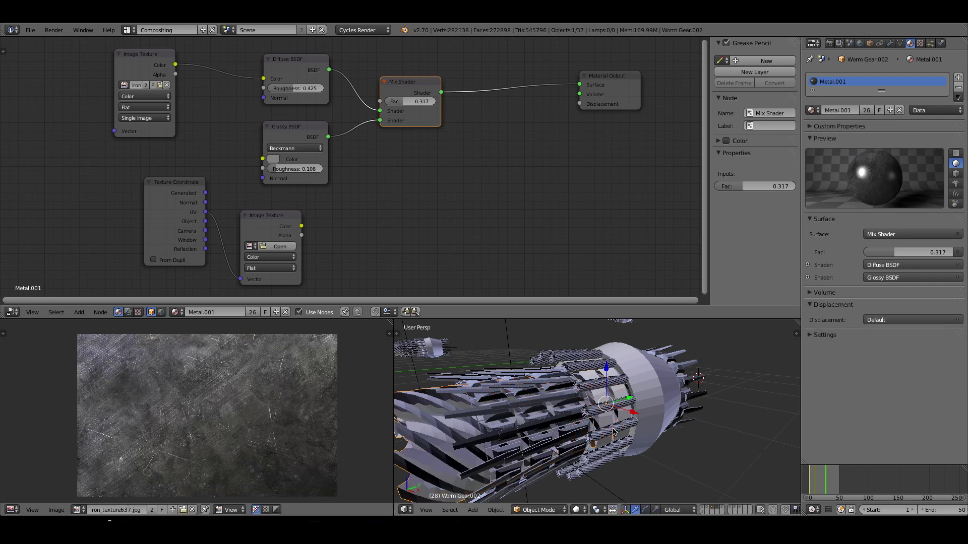
# - Examine the worm gear's UV layout over the metal texture in Edit Mode, look through the UV mapping methods, and return to Object Mode
pyautogui.press('Tab')
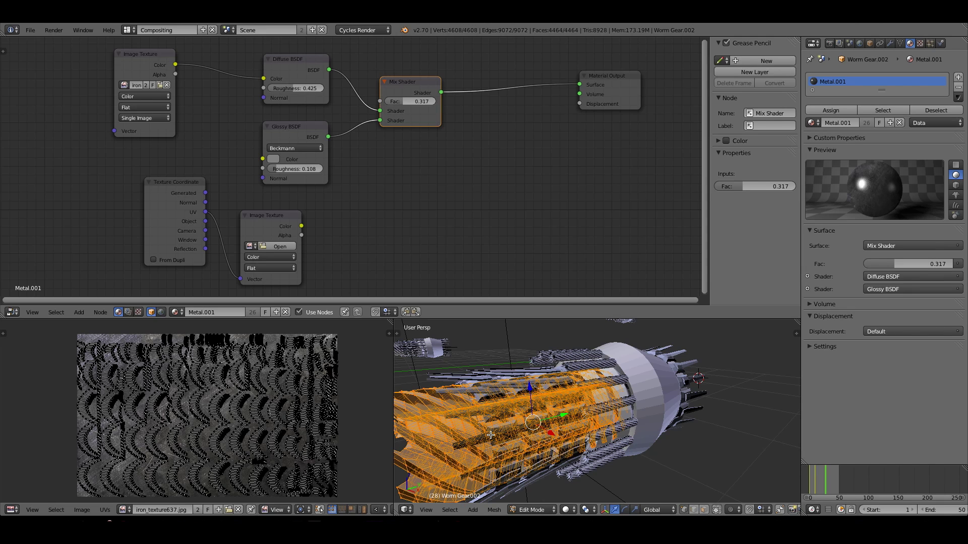
pyautogui.press('Tab')
pyautogui.moveTo(537, 438); pyautogui.dragTo(554, 435, button='middle')
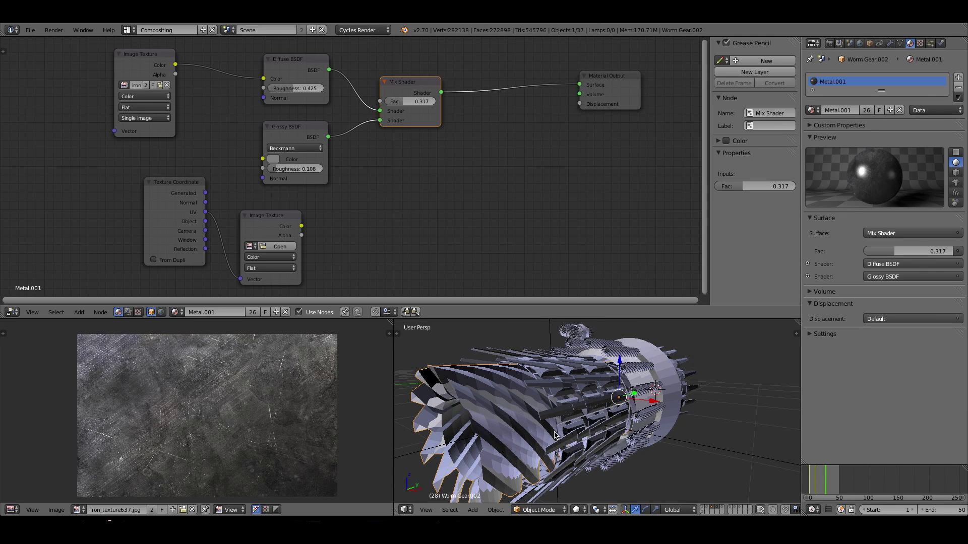
pyautogui.press('Tab')
pyautogui.press('u')
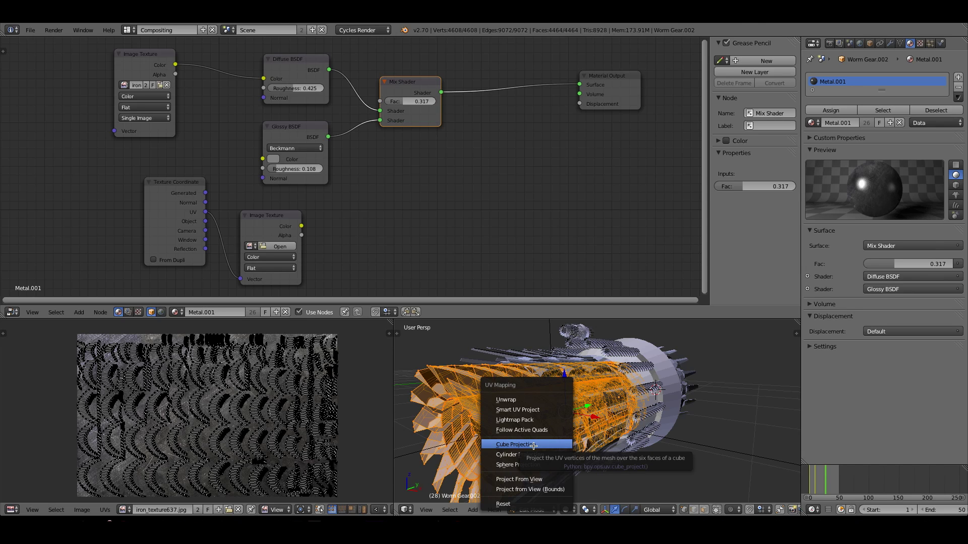
pyautogui.press('Tab')
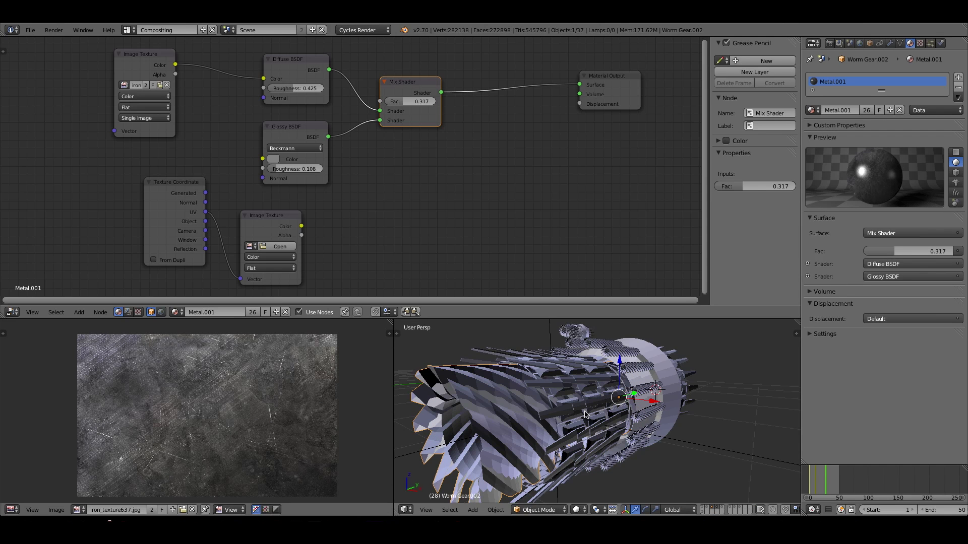
pyautogui.press('Tab')
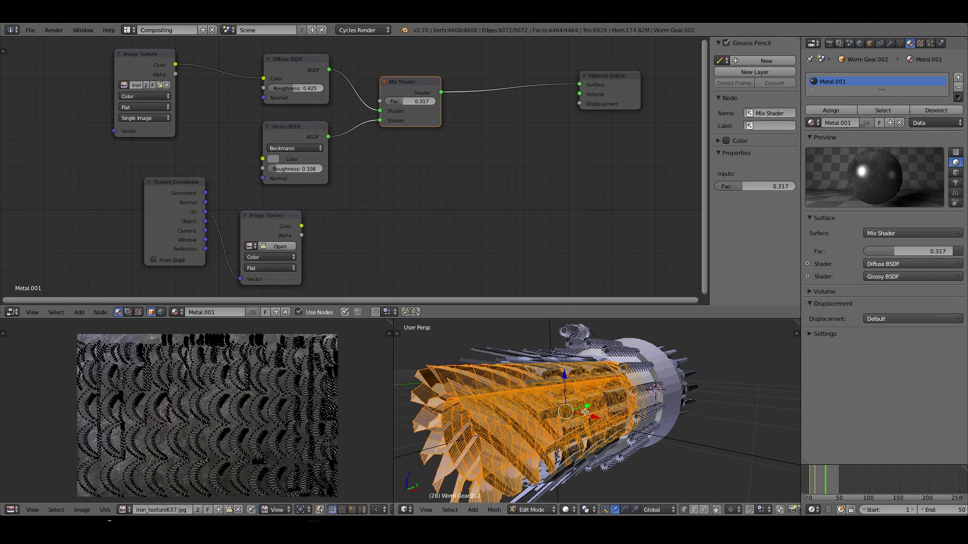
pyautogui.press('u')
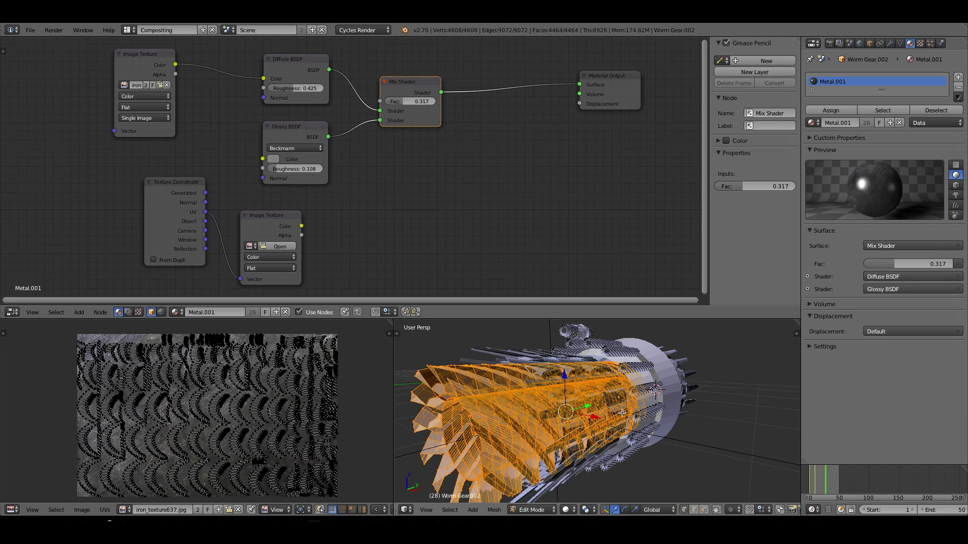
pyautogui.press('Tab')
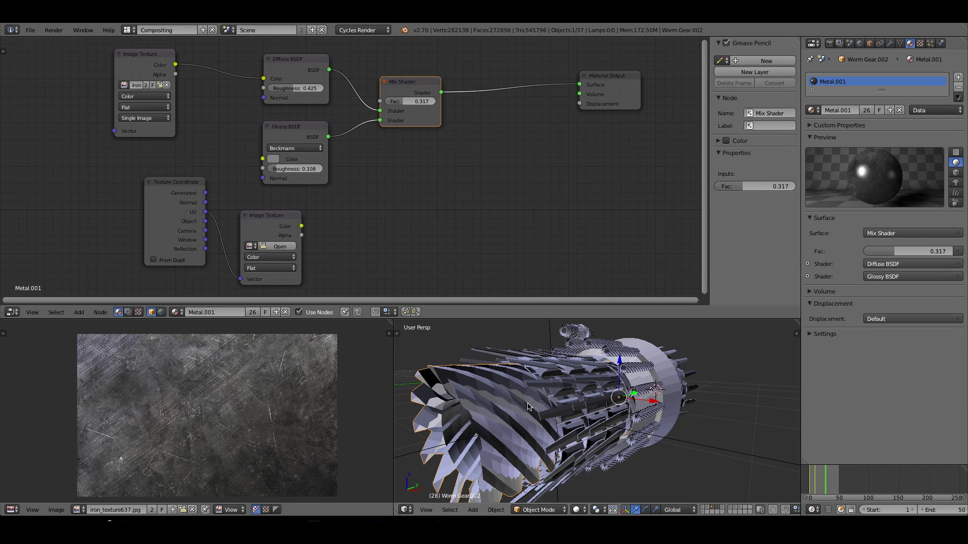
# - Check the worm gear's mesh briefly in Edit Mode again, and inspect the engine from the side in Object Mode
pyautogui.scroll(-4, 572, 398)
pyautogui.scroll(5, 571, 398)
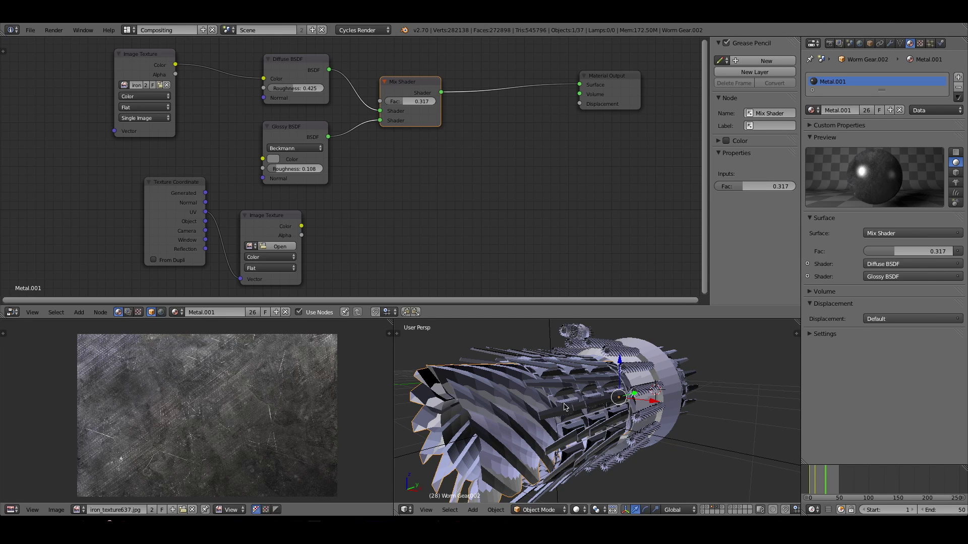
pyautogui.press('Tab')
pyautogui.press('Tab')
pyautogui.moveTo(619, 394); pyautogui.dragTo(631, 444, button='middle')
pyautogui.moveTo(727, 431); pyautogui.dragTo(666, 436, button='middle')
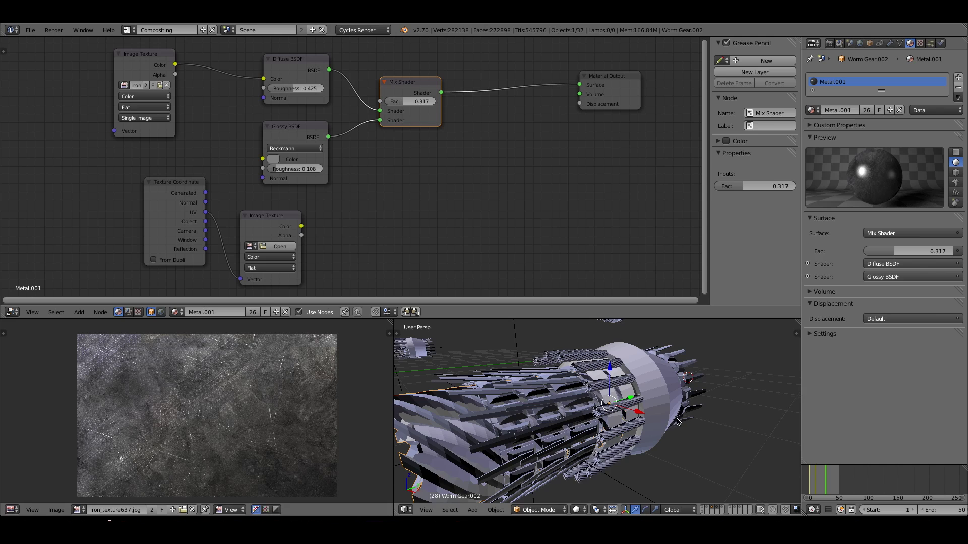
# - Show the first scene layer together with the visible engine layers
pyautogui.scroll(-3, 678, 421)
pyautogui.scroll(-4, 677, 422)
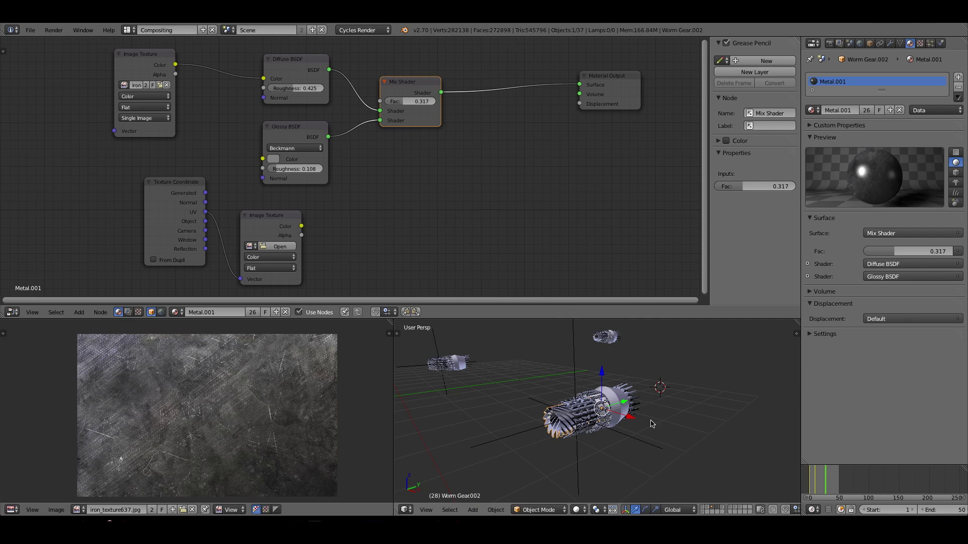
pyautogui.scroll(-2, 663, 424)
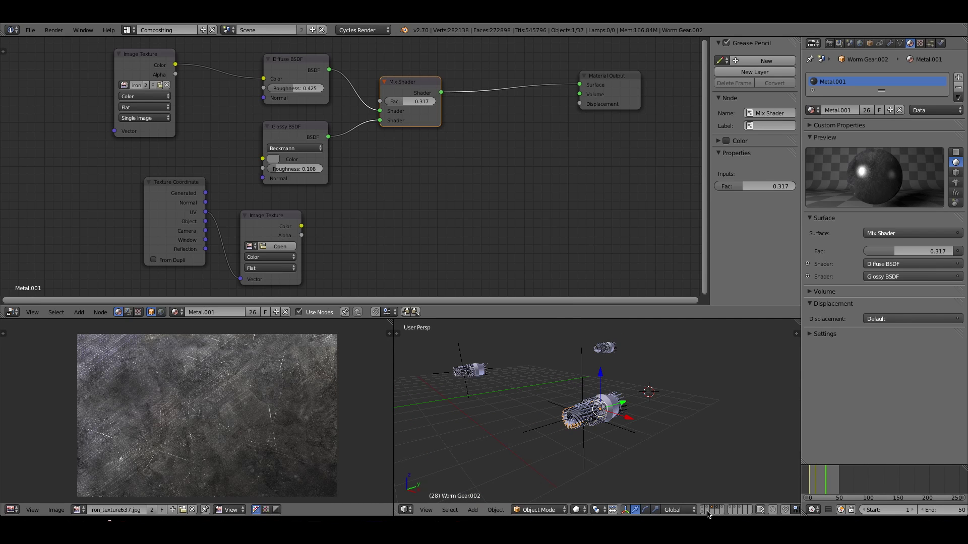
pyautogui.keyDown('shift'); pyautogui.click(705, 512); pyautogui.keyUp('shift')
pyautogui.moveTo(625, 438); pyautogui.dragTo(594, 438, button='middle')
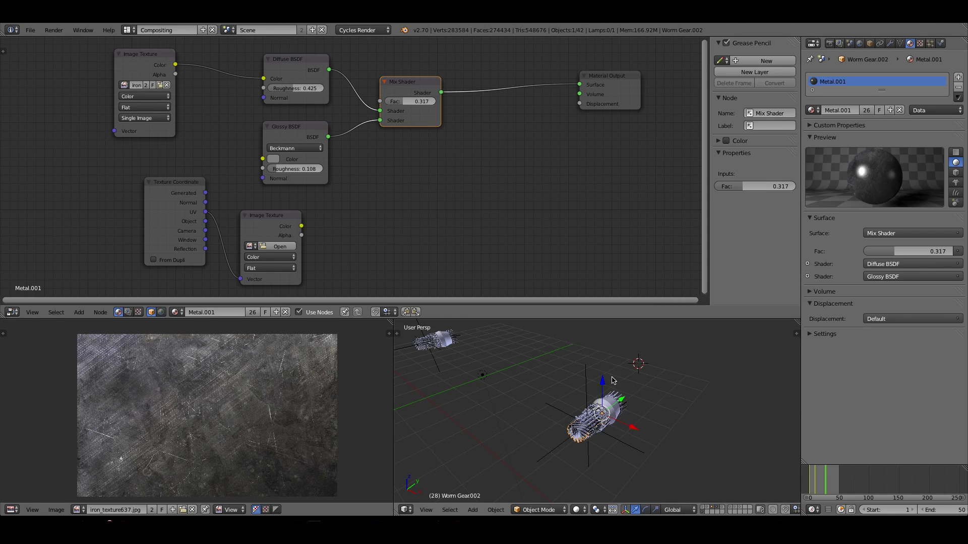
# - Switch to Finder, preview the spaceship render EX1 Test4.jpg from the EX1 Concepts folder, and return to Blender
pyautogui.press('super+Tab')
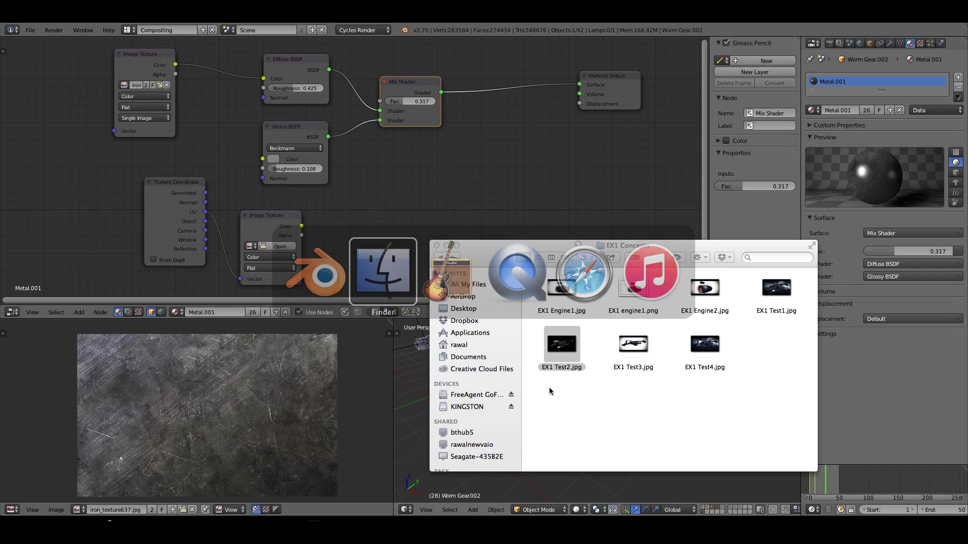
pyautogui.click(695, 345)
pyautogui.press('space')
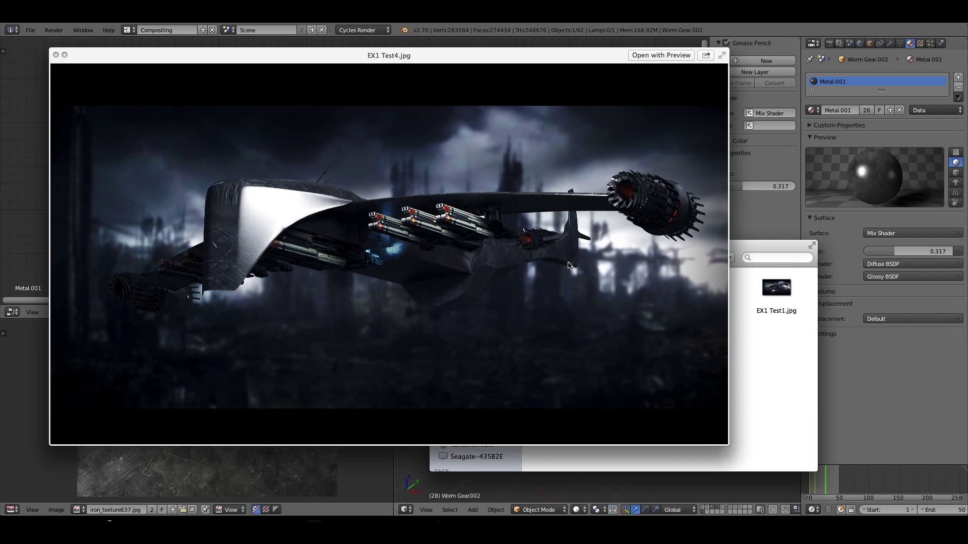
pyautogui.press('super+Tab')
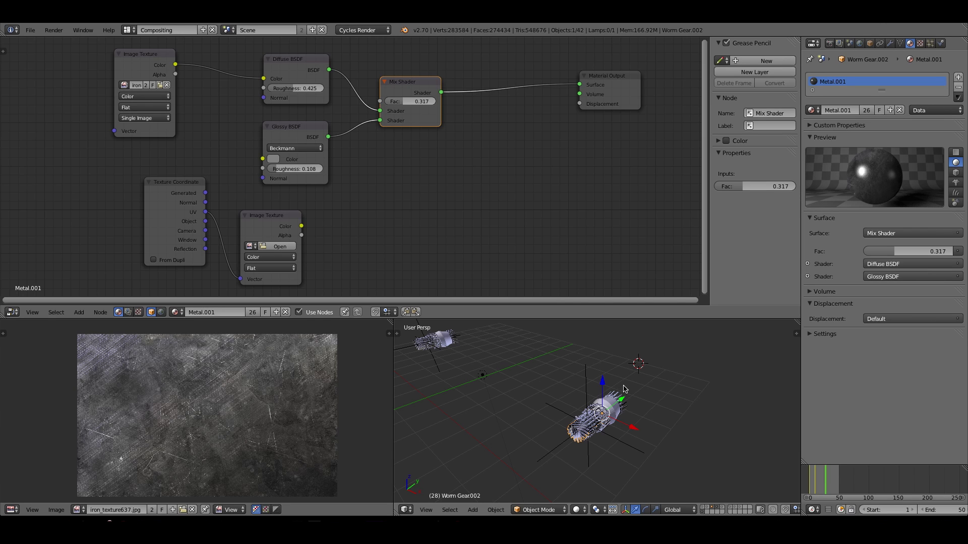
# - Inspect the engine model up close from its side and from its open ring end
pyautogui.moveTo(662, 397); pyautogui.dragTo(634, 370, button='middle')
pyautogui.scroll(7, 634, 371)
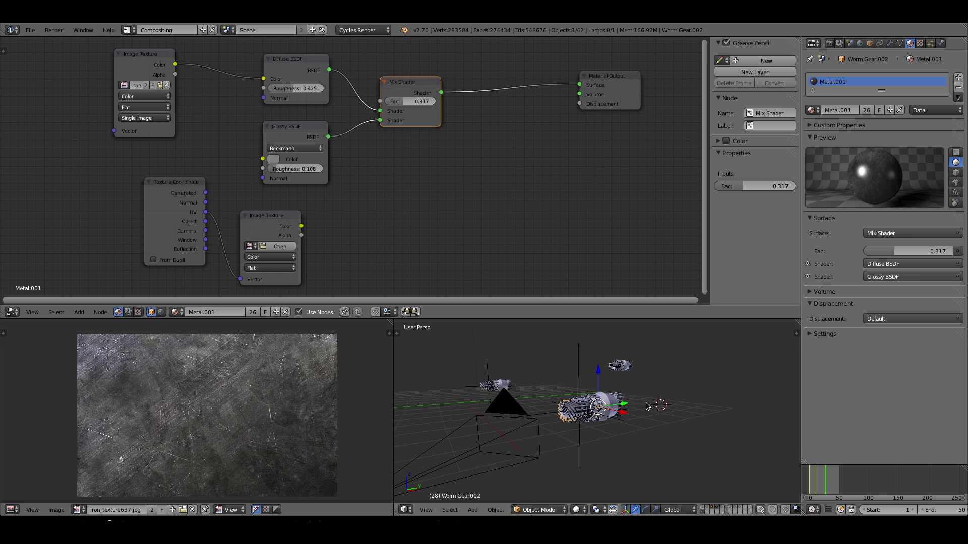
pyautogui.scroll(4, 653, 405)
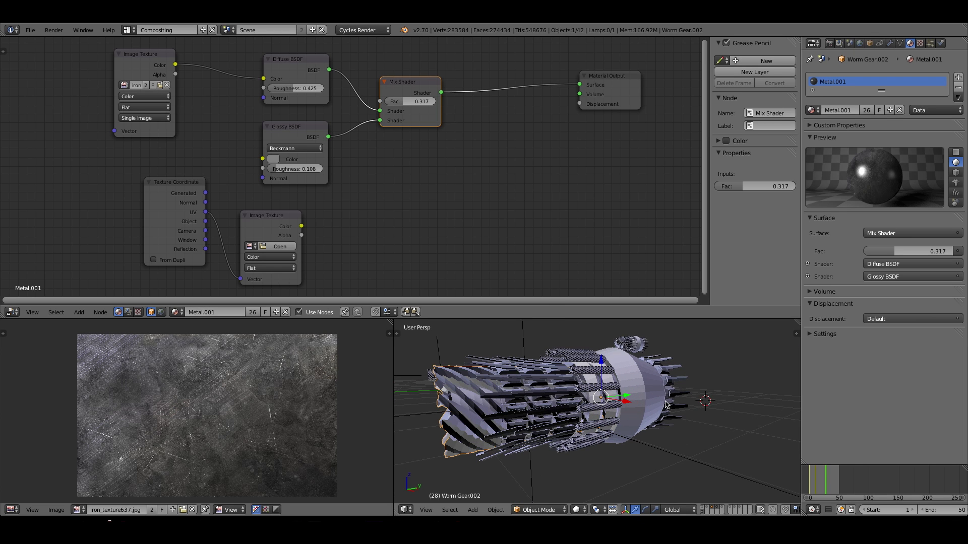
pyautogui.moveTo(652, 400); pyautogui.dragTo(585, 402, button='middle')
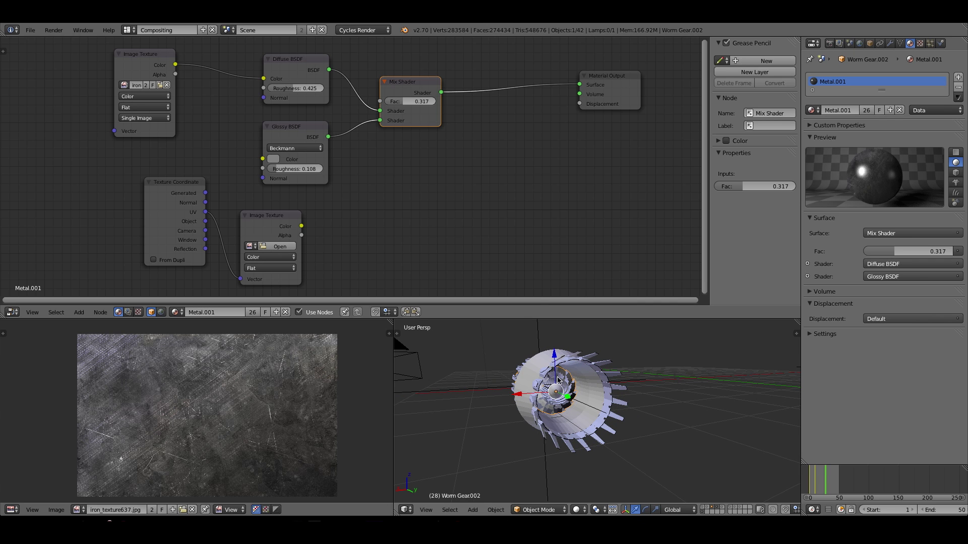
# - Switch to Finder, preview the engine renders EX1 Engine1.jpg and EX1 engine1.png, and return to Blender
pyautogui.press('super+Tab')
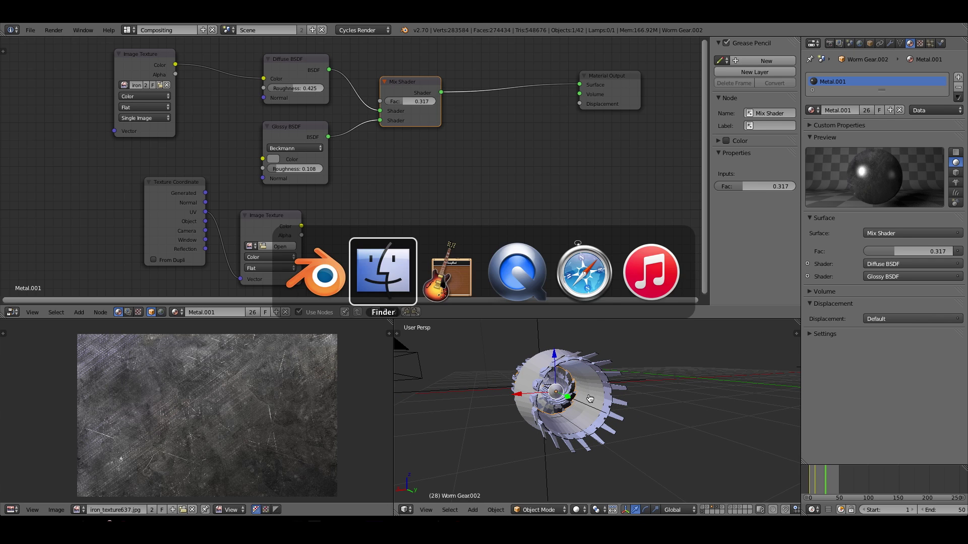
pyautogui.press('space')
pyautogui.click(570, 288)
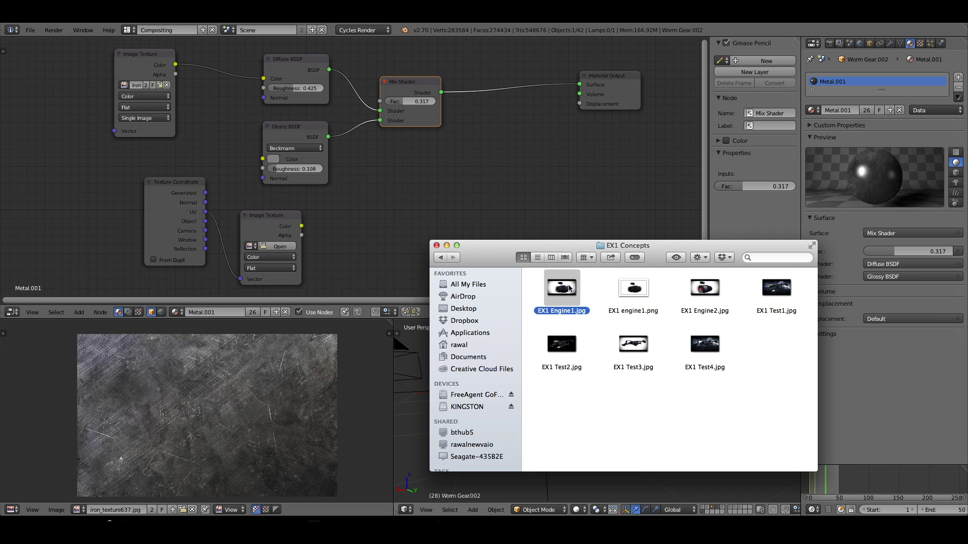
pyautogui.press('space')
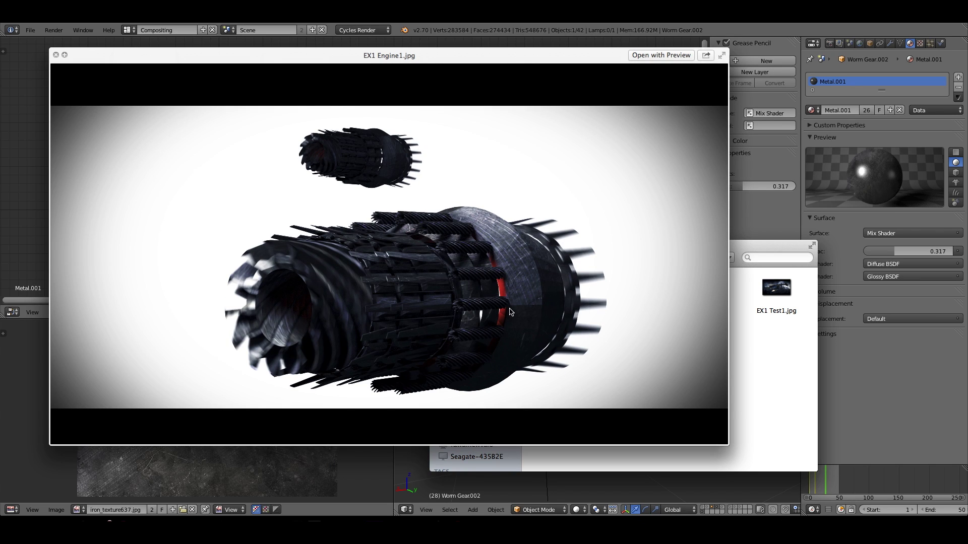
pyautogui.press('Left')
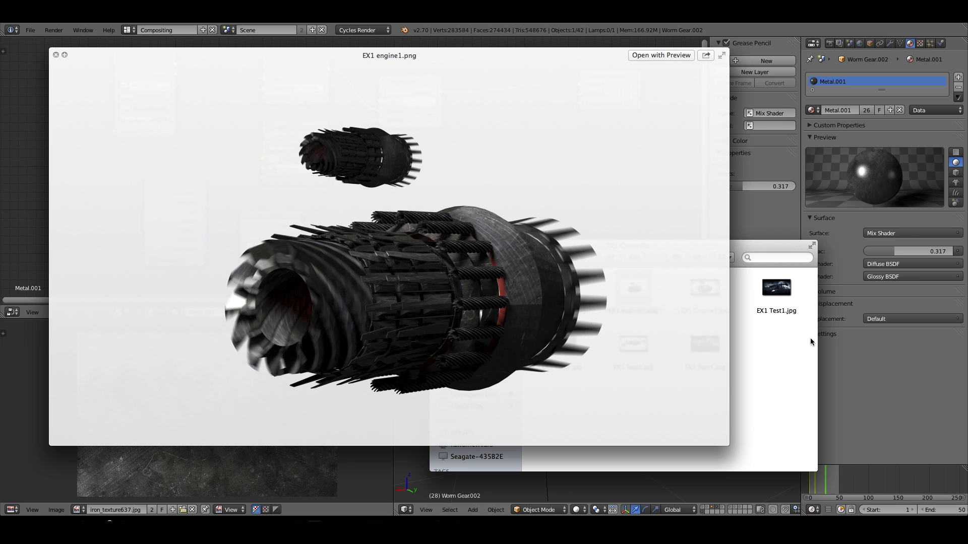
pyautogui.click(865, 354)
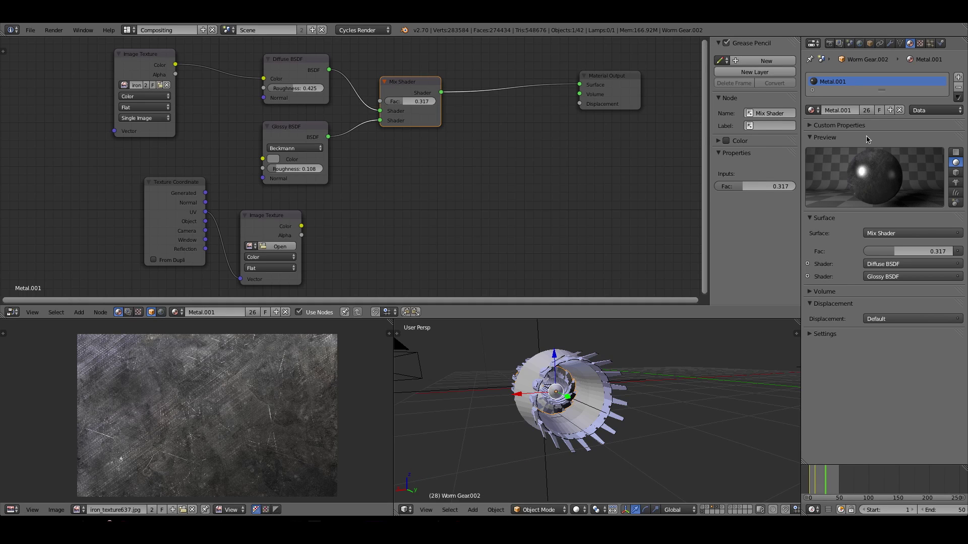
# - Open the scene's render settings to check Motion Blur, and briefly switch the engine viewport to rendered shading and back
pyautogui.click(829, 43)
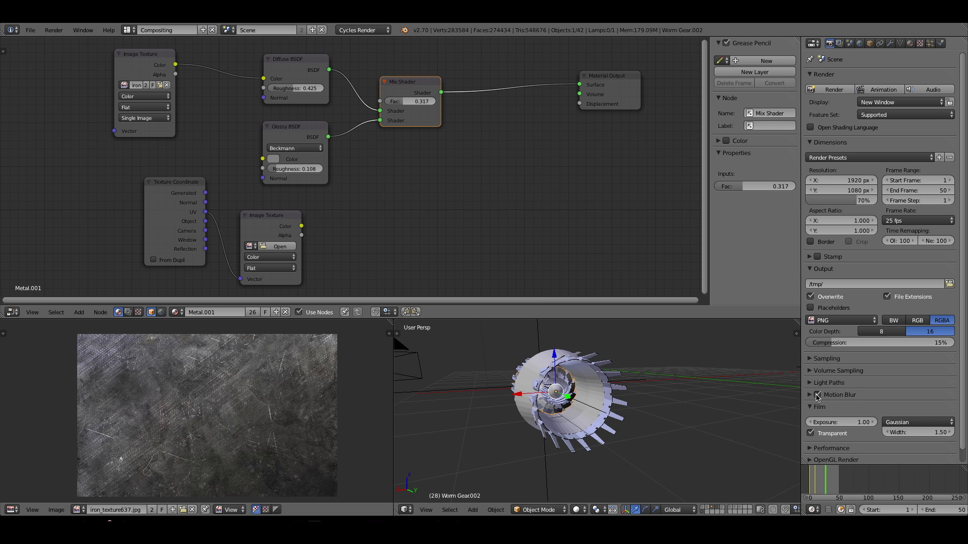
pyautogui.hotkey('shift', 'z')
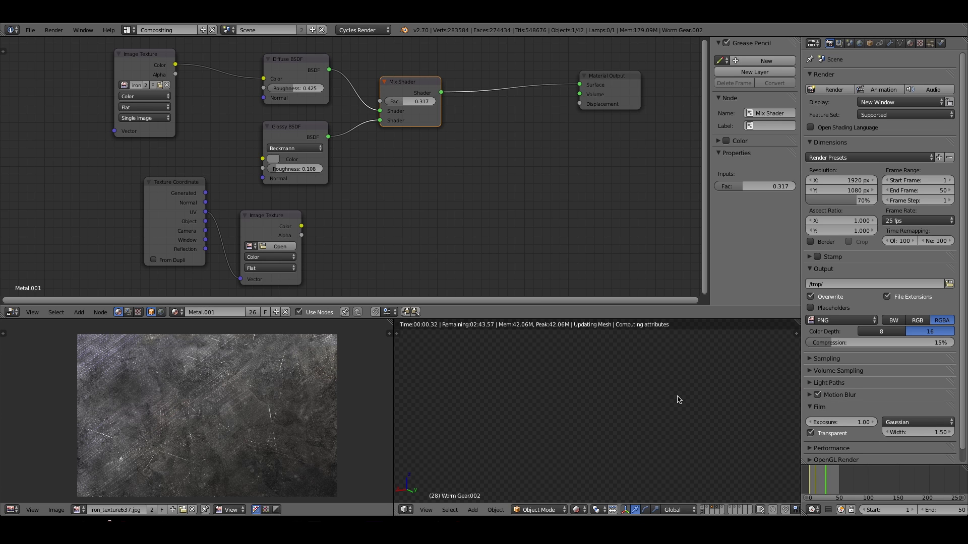
pyautogui.hotkey('shift', 'z')
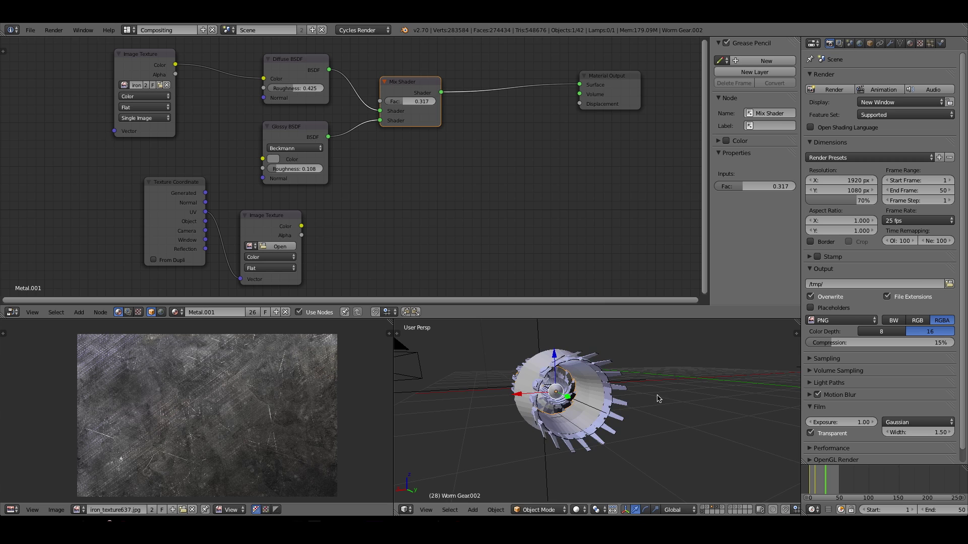
# - Play the engine's rotation animation, view it in solid and wireframe shading, and stop playback in solid shading
pyautogui.hotkey('alt', 'a')
pyautogui.moveTo(676, 391); pyautogui.dragTo(602, 405, button='middle')
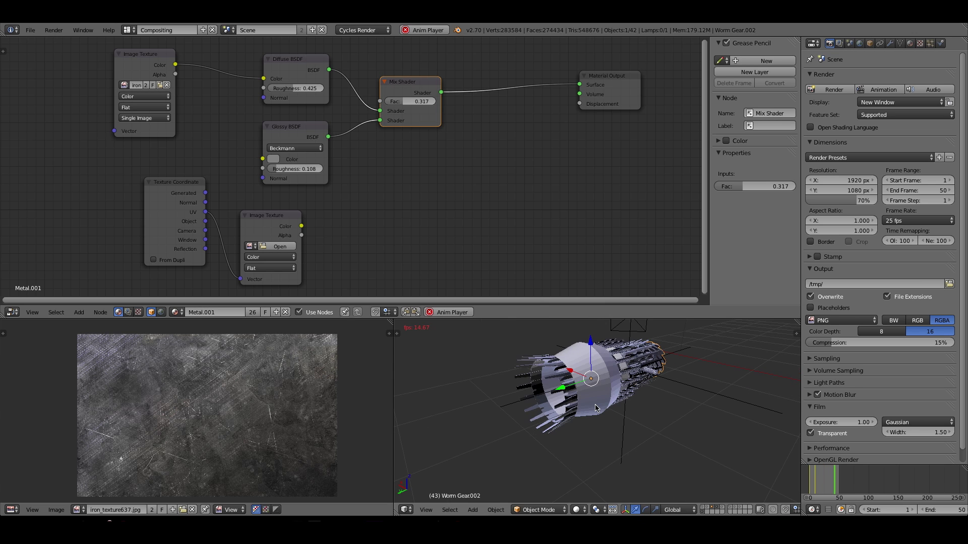
pyautogui.press('z')
pyautogui.moveTo(741, 370); pyautogui.dragTo(623, 387, button='middle')
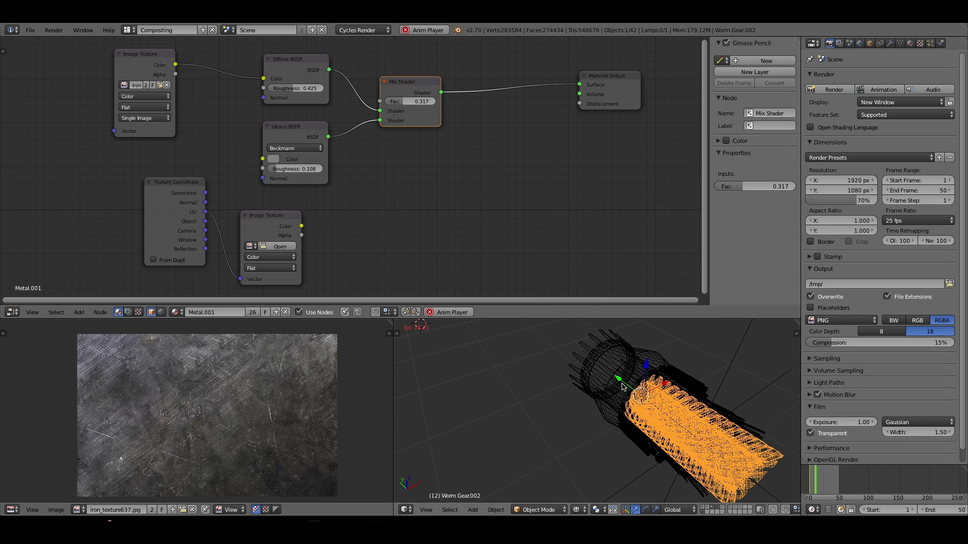
pyautogui.press('z')
pyautogui.hotkey('alt', 'a')
# - Compare EX1 engine1.png with EX1 Engine1.jpg in the Finder preview, close the preview, and return to Blender
pyautogui.press('super+Tab')
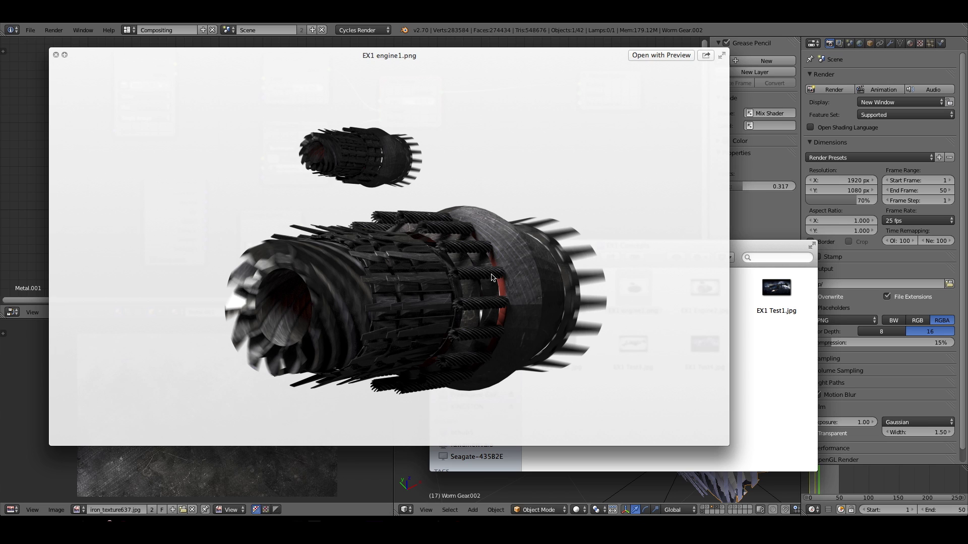
pyautogui.press('Right')
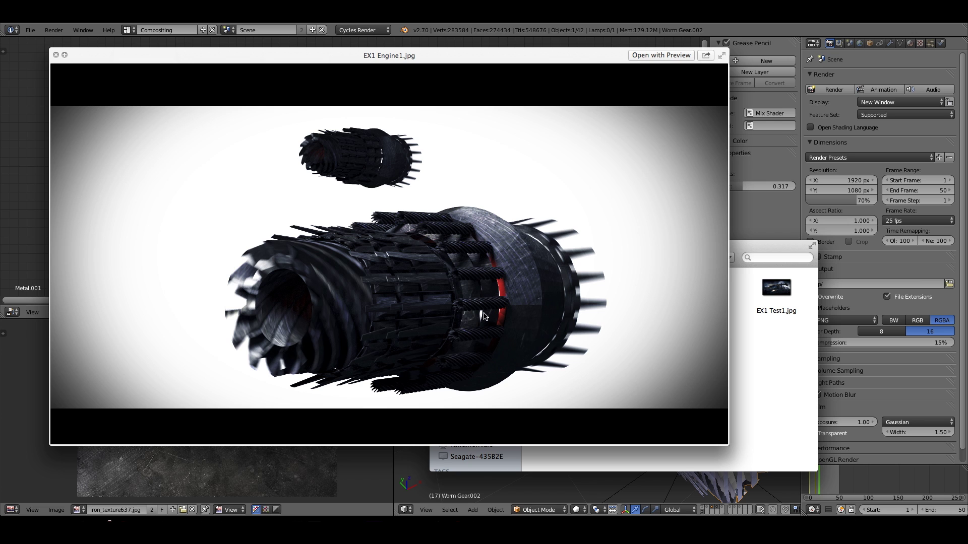
pyautogui.press('space')
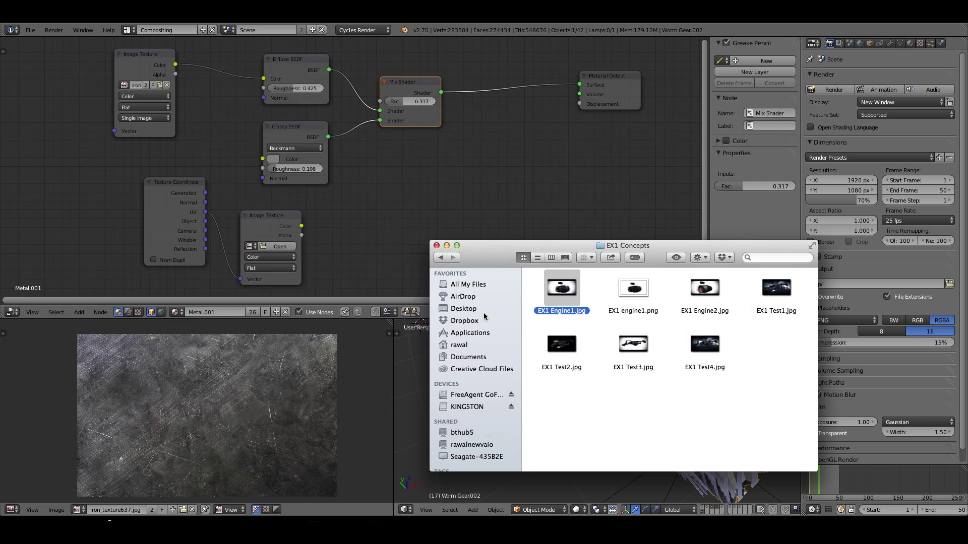
pyautogui.press('space')
pyautogui.press('space')
pyautogui.click(409, 130)
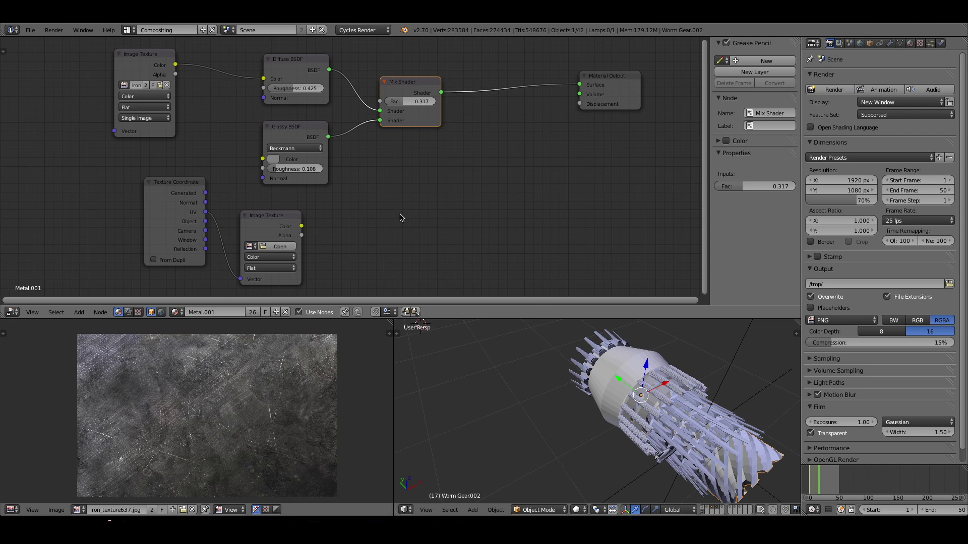
# - View the engine from its spiral end, and select the Diffuse BSDF and Glossy BSDF nodes of the metal material in turn
pyautogui.moveTo(664, 373); pyautogui.dragTo(657, 450, button='middle')
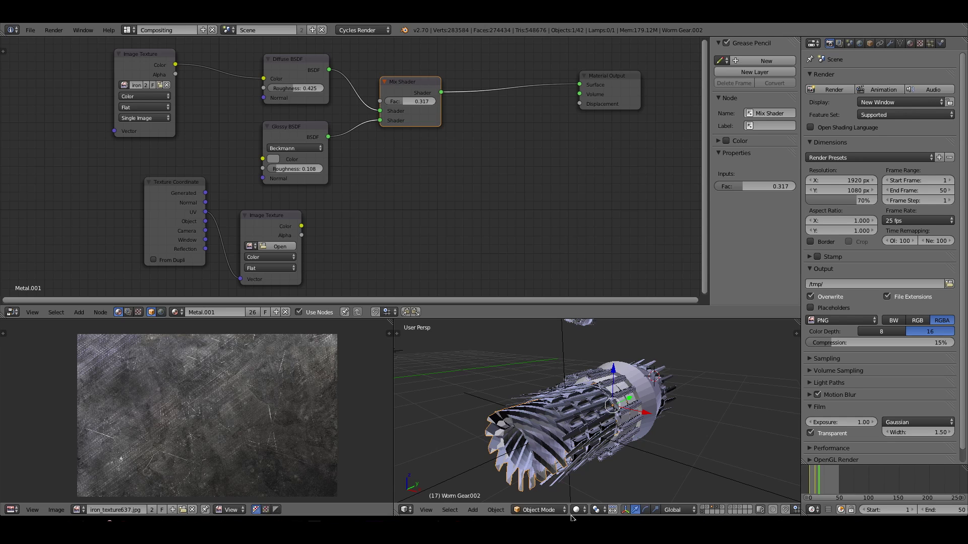
pyautogui.moveTo(697, 434)
pyautogui.mouseDown(button='middle')
pyautogui.moveTo(559, 424)
pyautogui.moveTo(692, 447)
pyautogui.moveTo(693, 437)
pyautogui.mouseUp(button='middle')
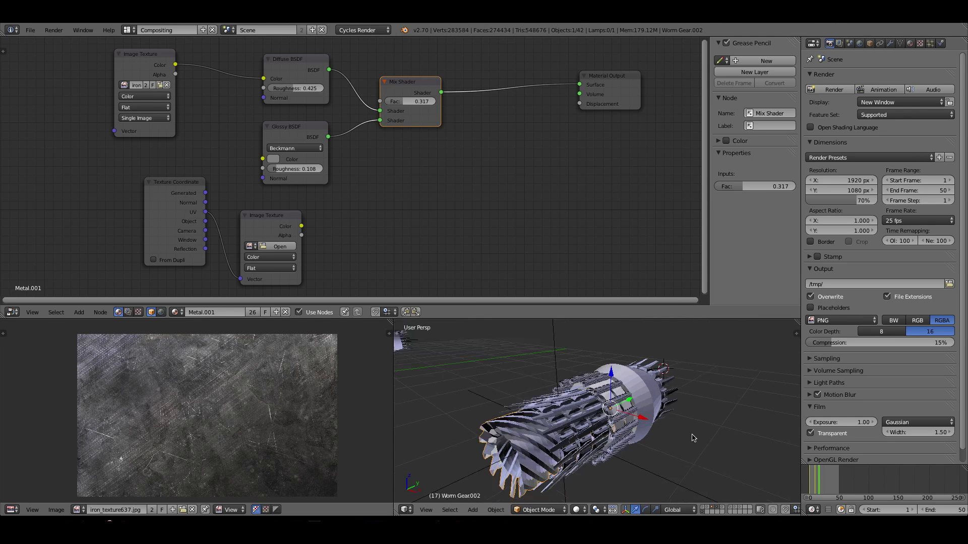
pyautogui.click(281, 74)
pyautogui.click(291, 130)
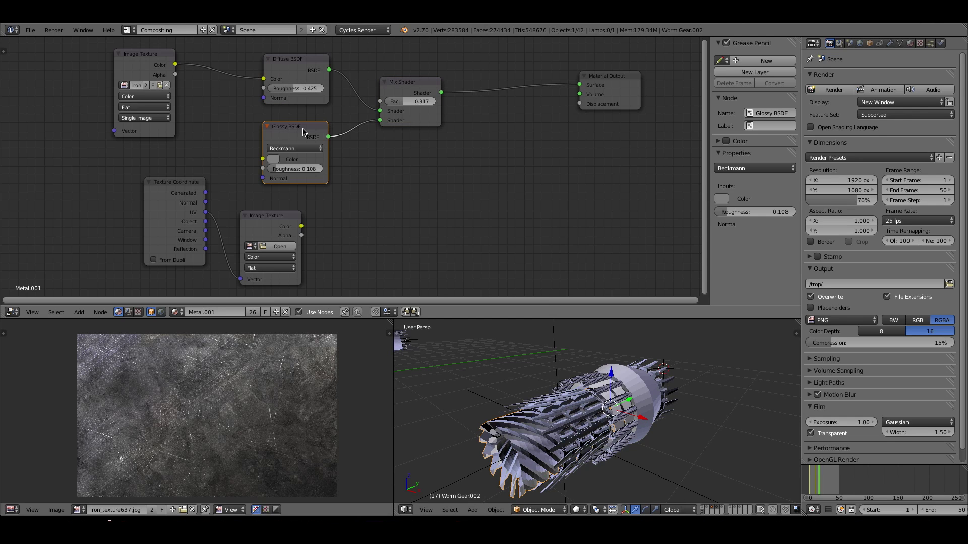
# - Select the Image Texture node feeding the Diffuse BSDF, preview the engine and spaceship renders in Finder's EX1 Concepts folder, and close that window
pyautogui.click(132, 58)
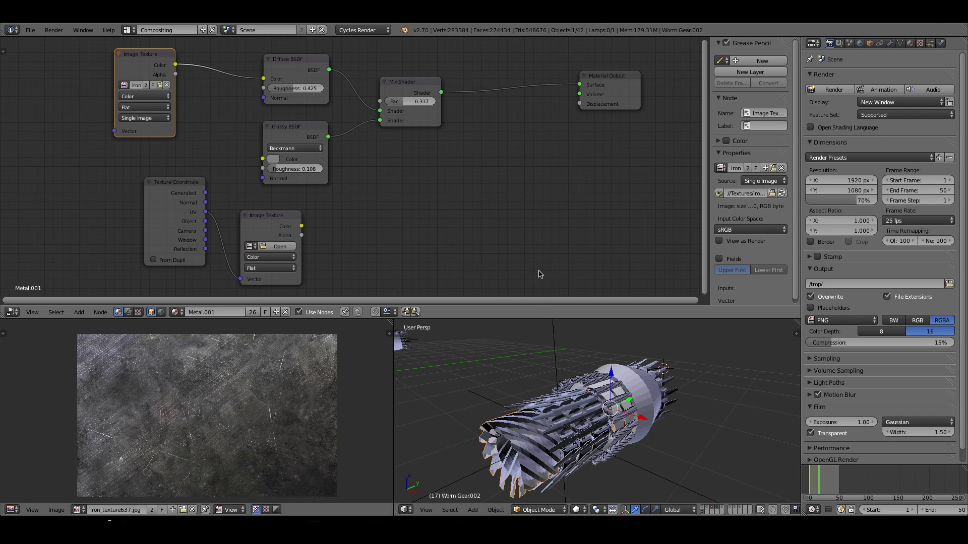
pyautogui.press('super+Tab')
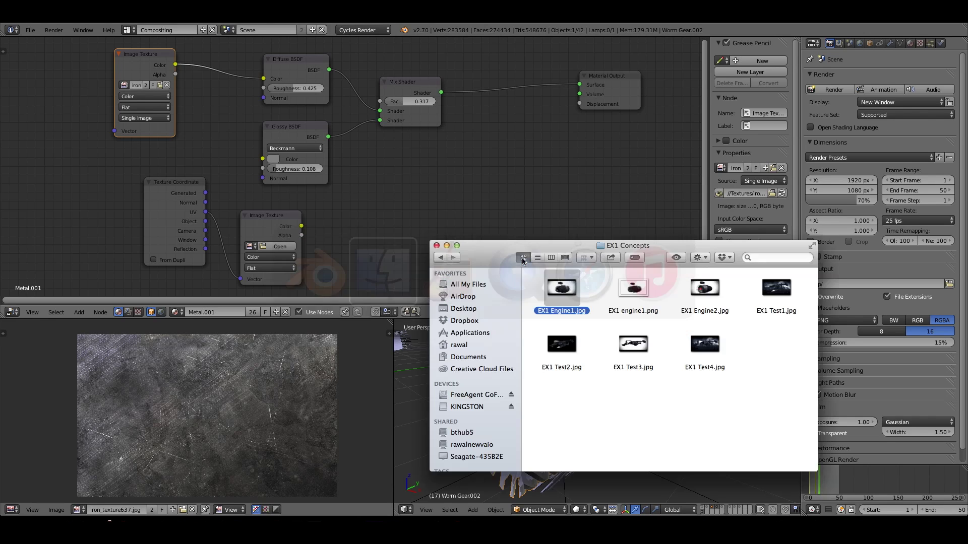
pyautogui.press('space')
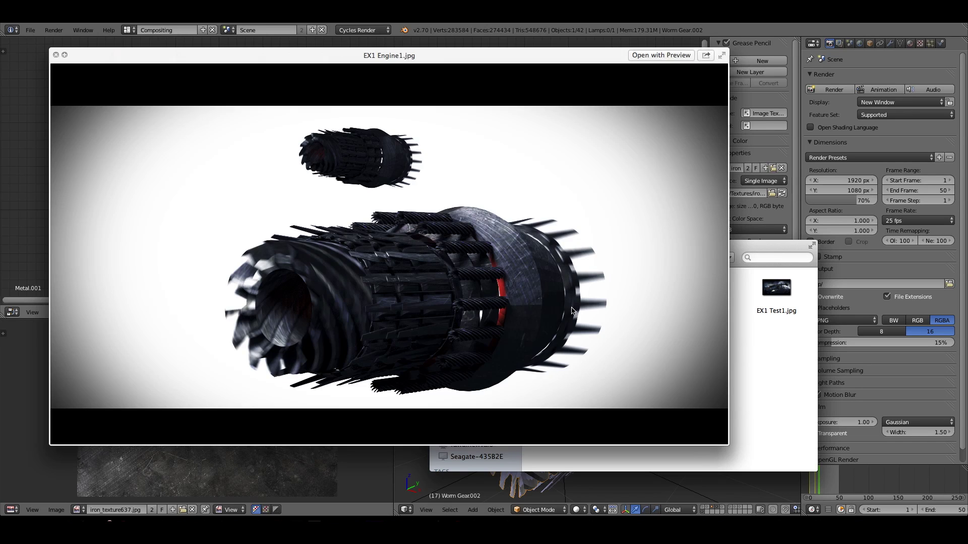
pyautogui.press('Right')
pyautogui.press('Right')
pyautogui.press('Right')
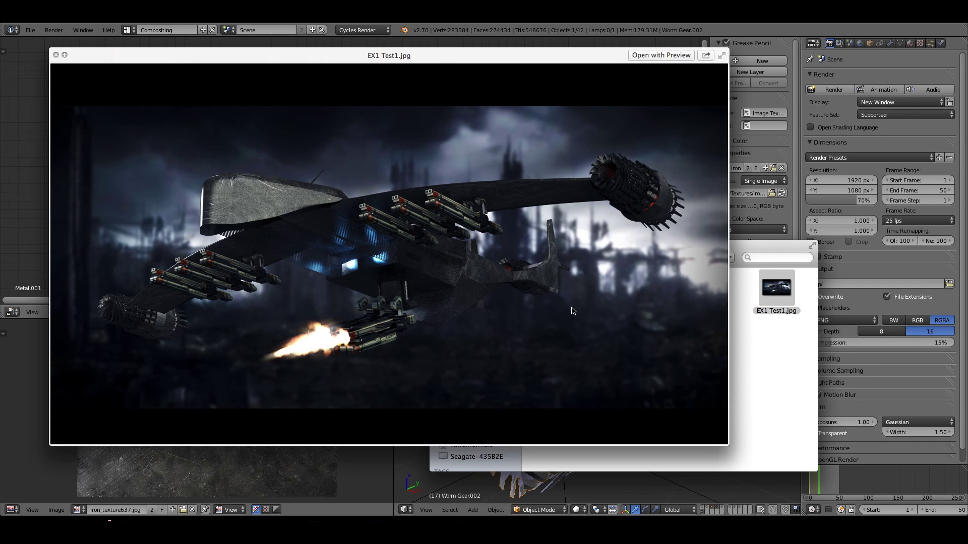
pyautogui.press('Left')
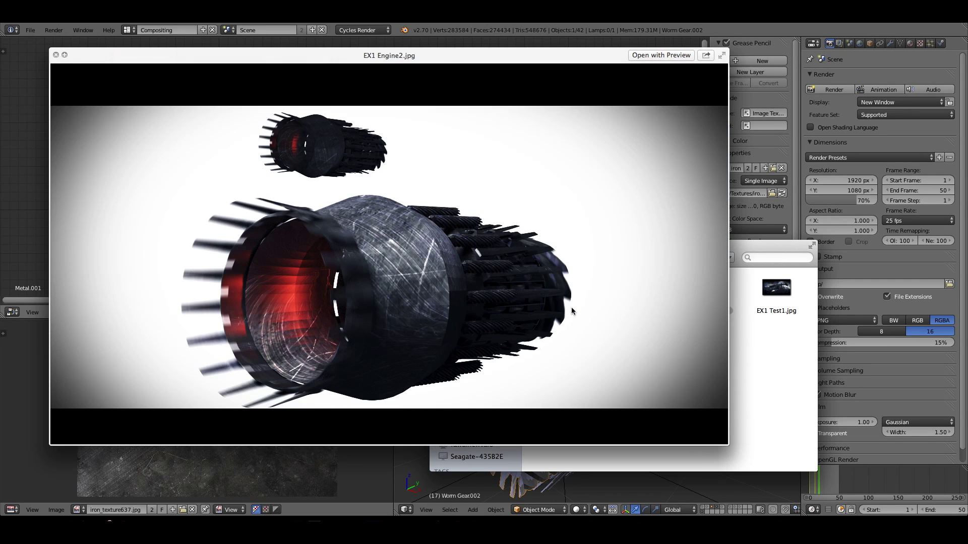
pyautogui.press('Down')
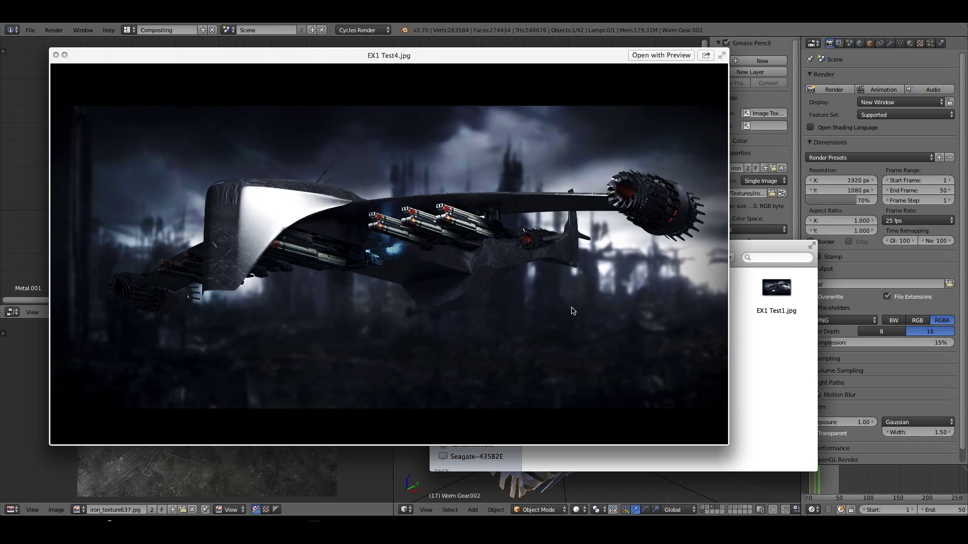
pyautogui.press('Left')
pyautogui.press('space')
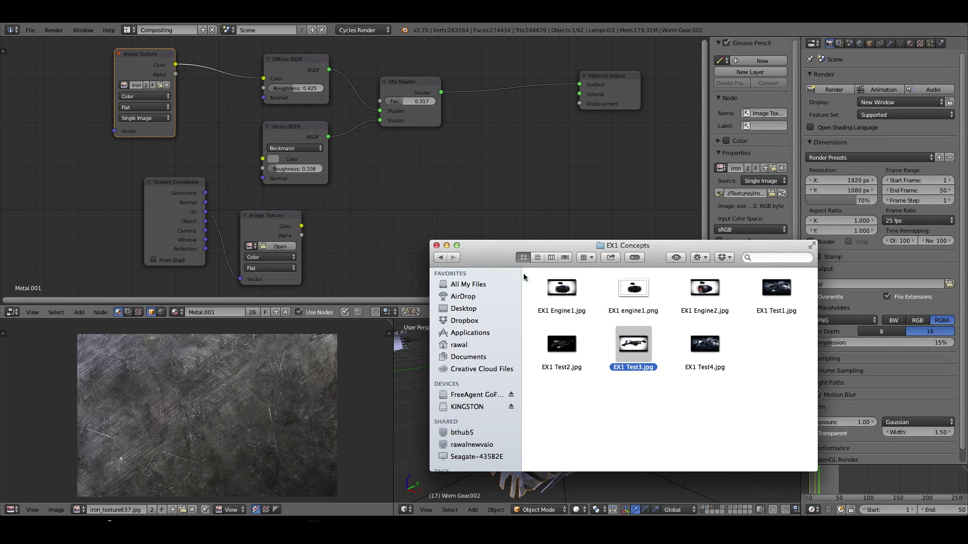
pyautogui.click(437, 246)
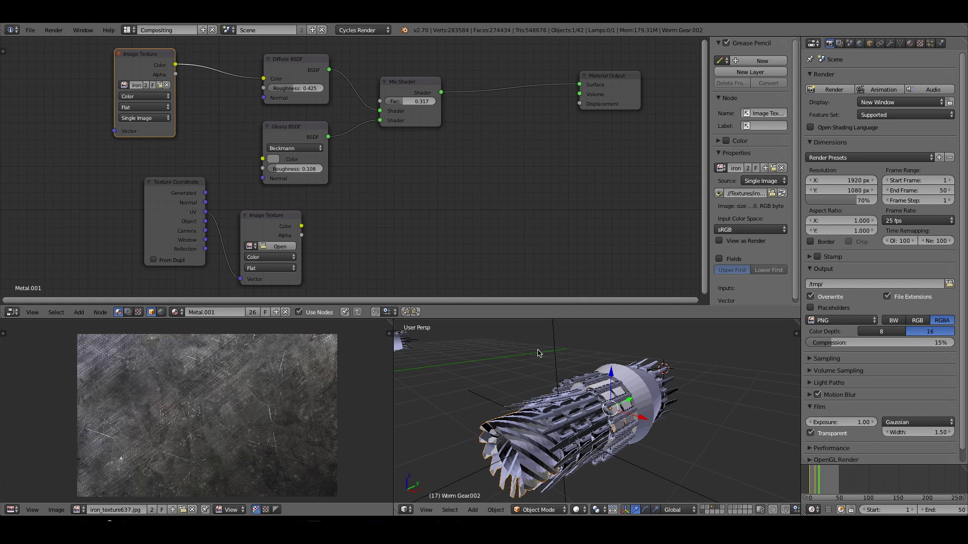
# - Select the metal material's Diffuse BSDF, Glossy BSDF, Mix Shader and Material Output nodes in turn, and move the Mix Shader slightly towards the Material Output
pyautogui.click(309, 68)
pyautogui.click(304, 133)
pyautogui.click(422, 92)
pyautogui.click(624, 84)
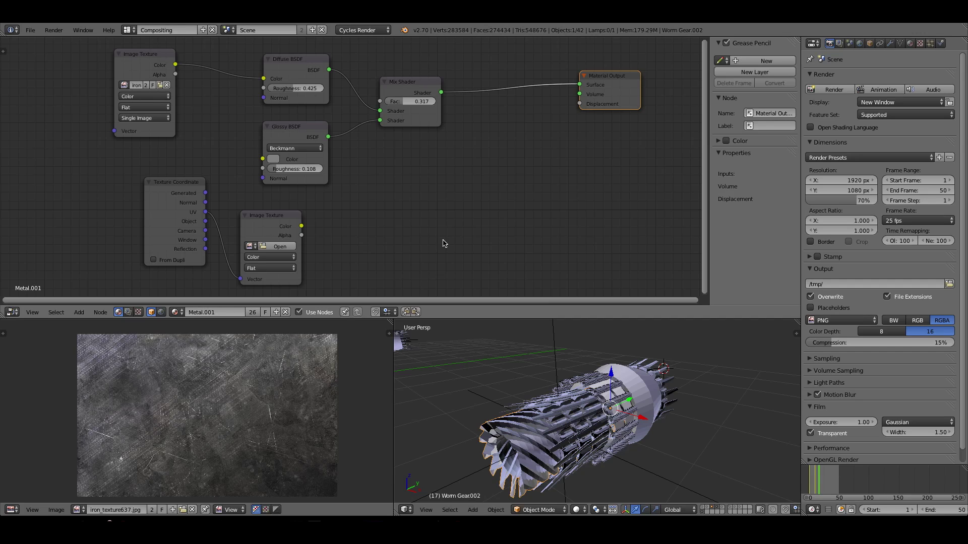
pyautogui.moveTo(416, 92); pyautogui.dragTo(433, 105)
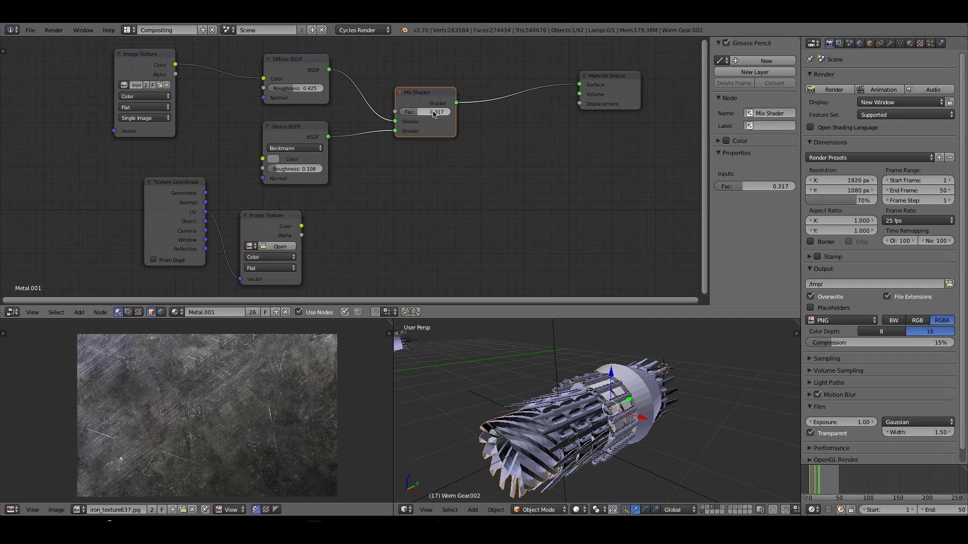